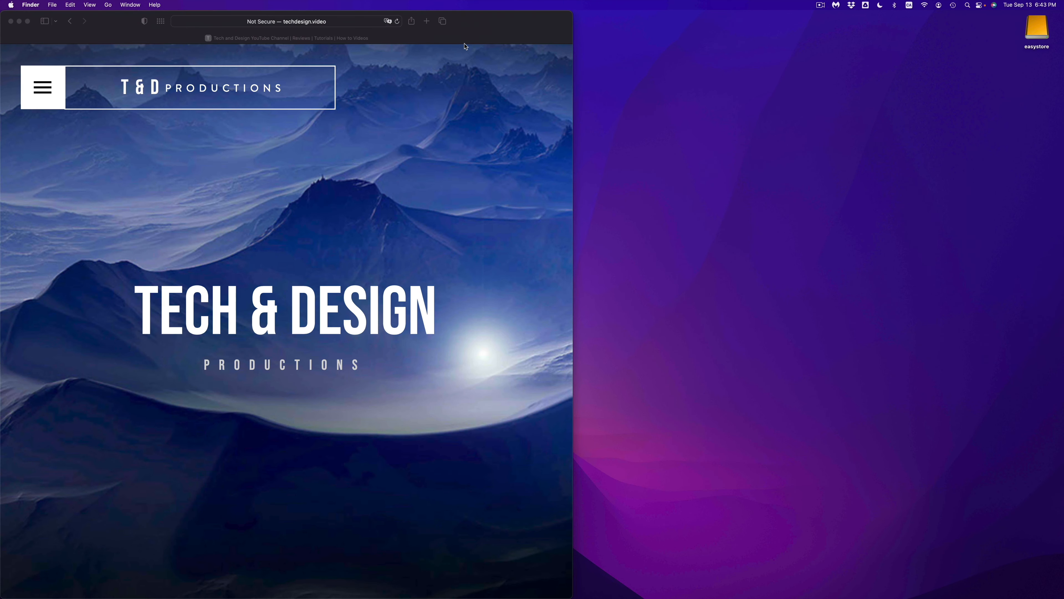
# Step: Open the Finder preferences and review the items shown in the sidebar
pyautogui.moveTo(436, 587)
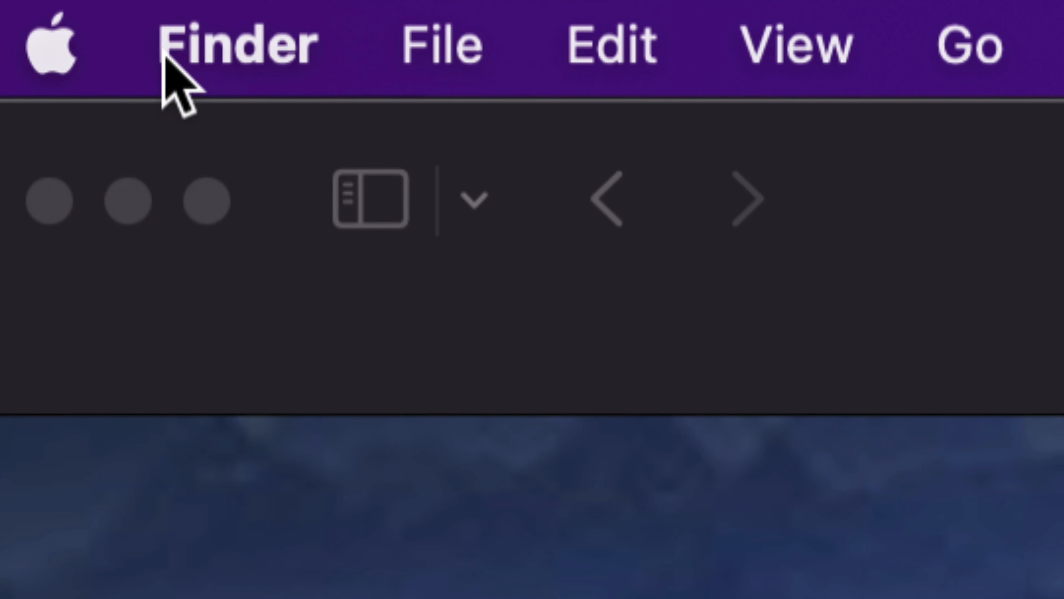
pyautogui.click(280, 63)
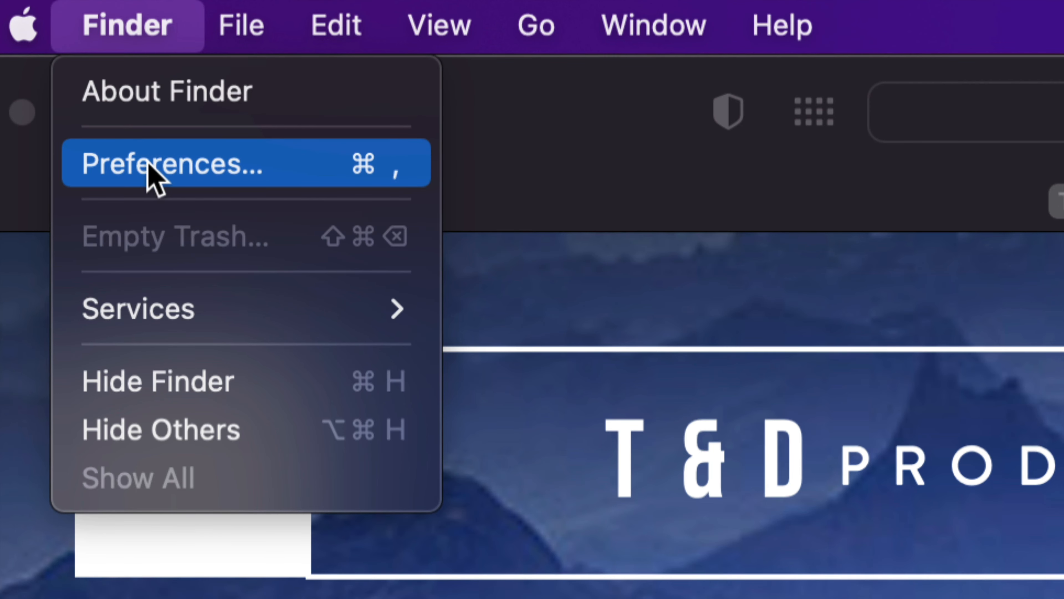
pyautogui.click(192, 179)
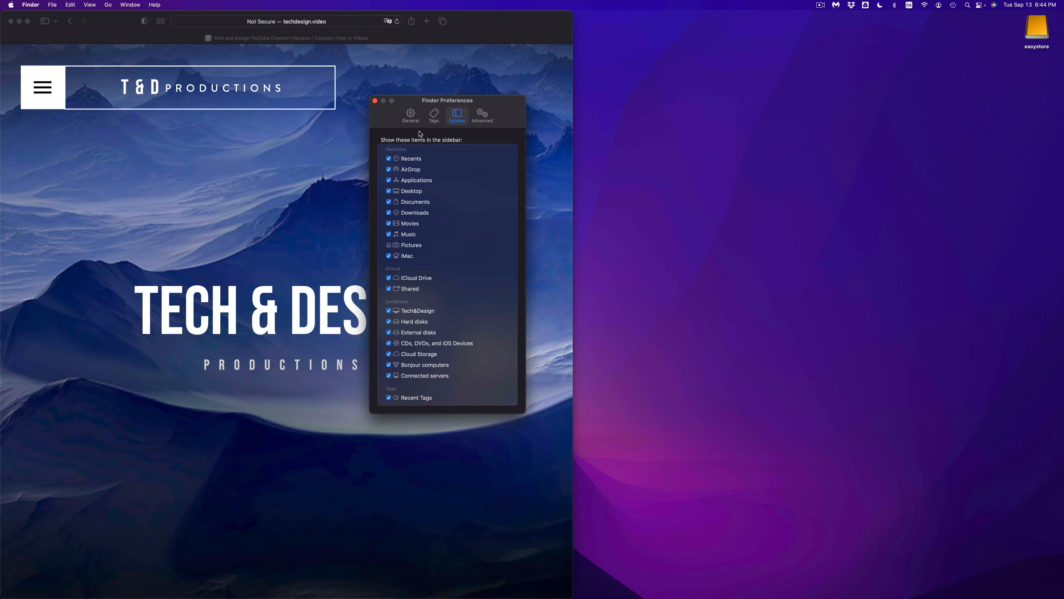
pyautogui.moveTo(202, 596)
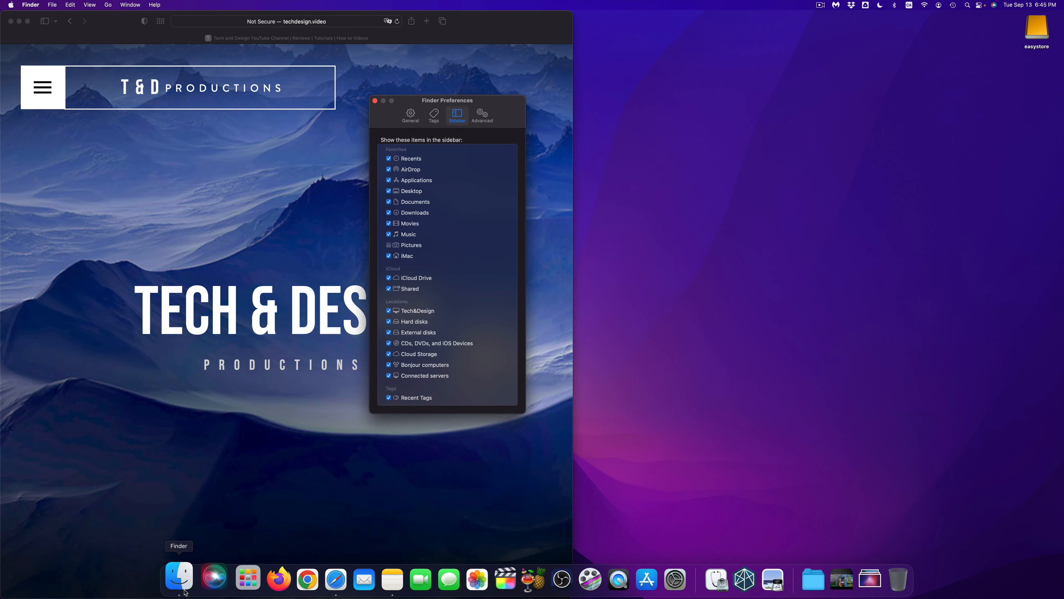
pyautogui.click(185, 589)
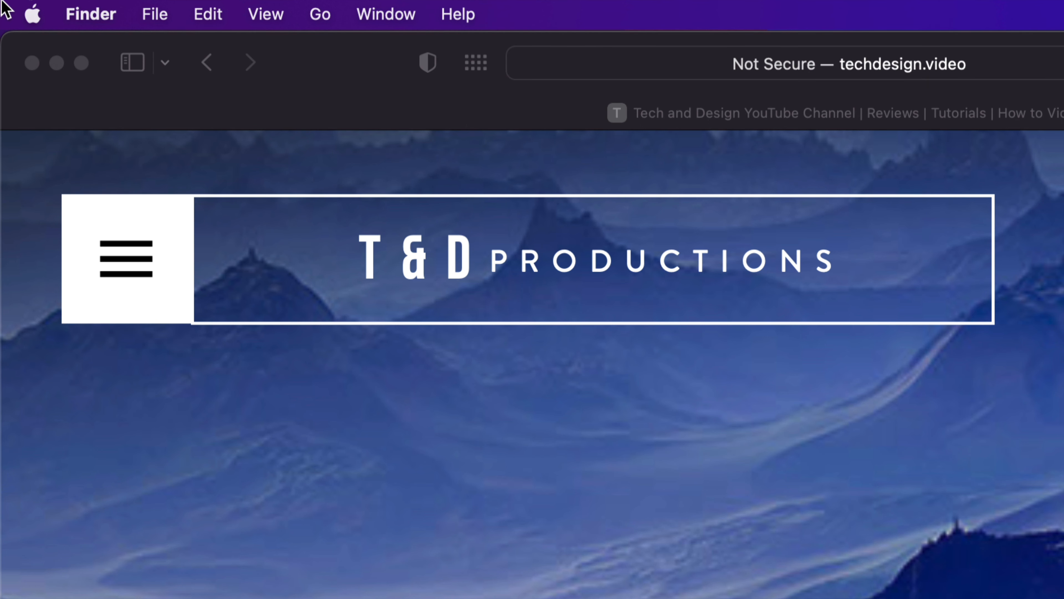
# Step: Show the General settings of the Finder preferences and move their window onto the empty desktop area near the easystore drive
pyautogui.click(88, 19)
pyautogui.click(128, 105)
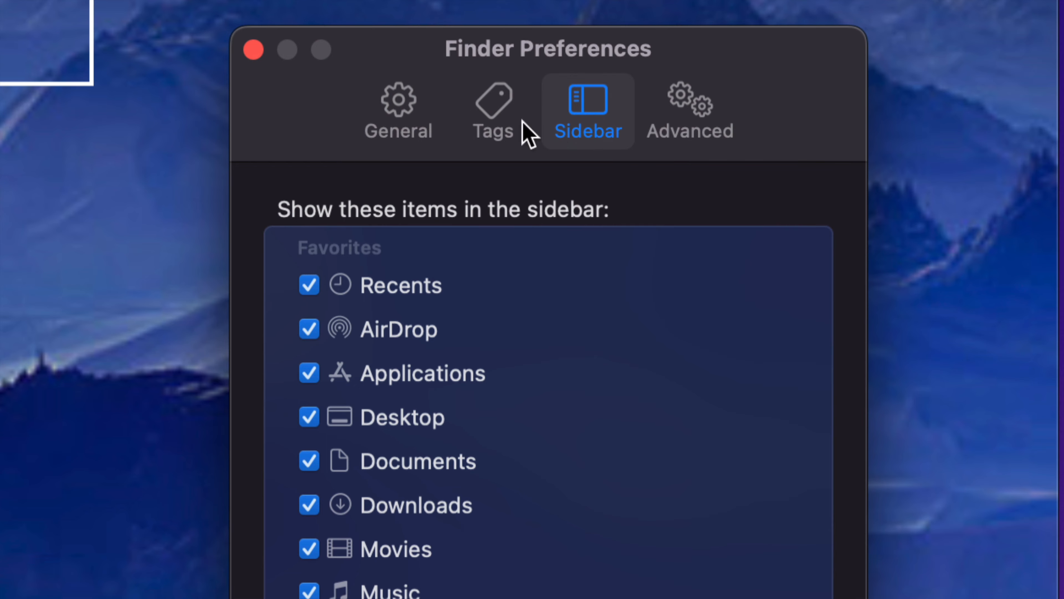
pyautogui.click(392, 124)
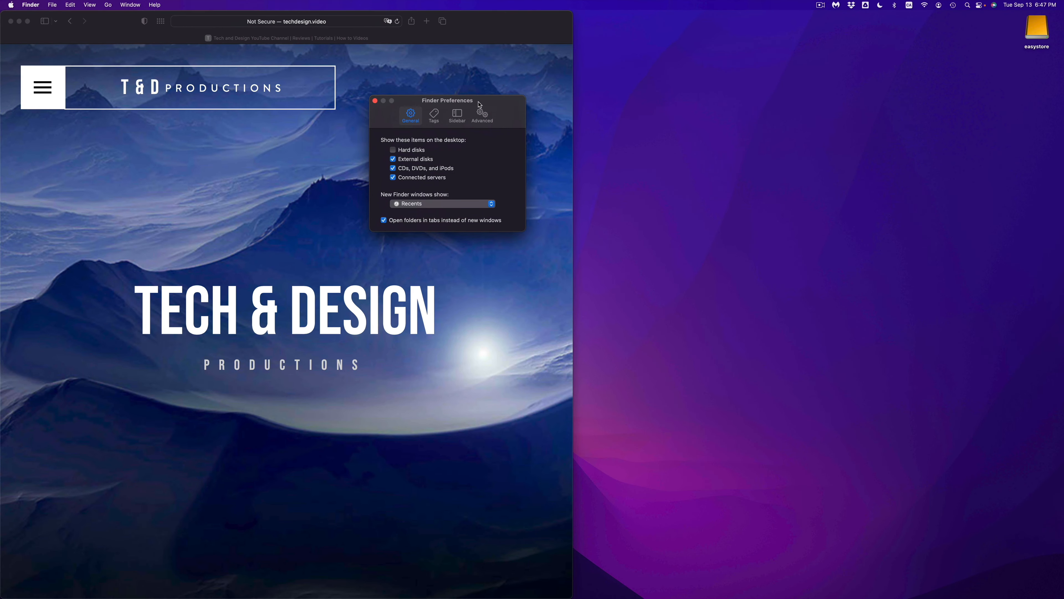
pyautogui.moveTo(480, 104); pyautogui.dragTo(916, 15)
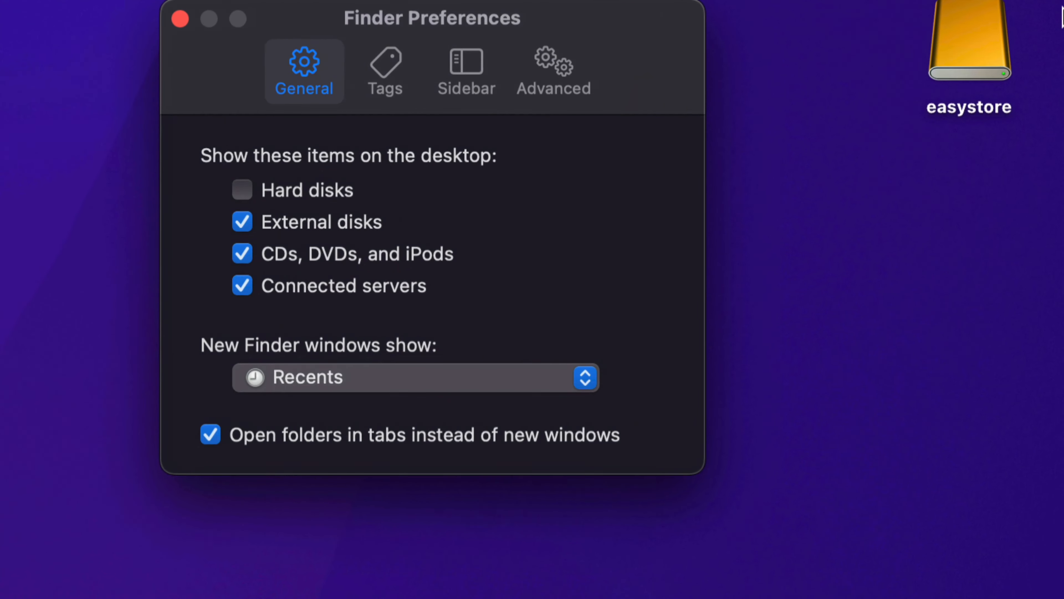
# Step: Turn the desktop display of external disks off and back on
pyautogui.moveTo(1063, 1)
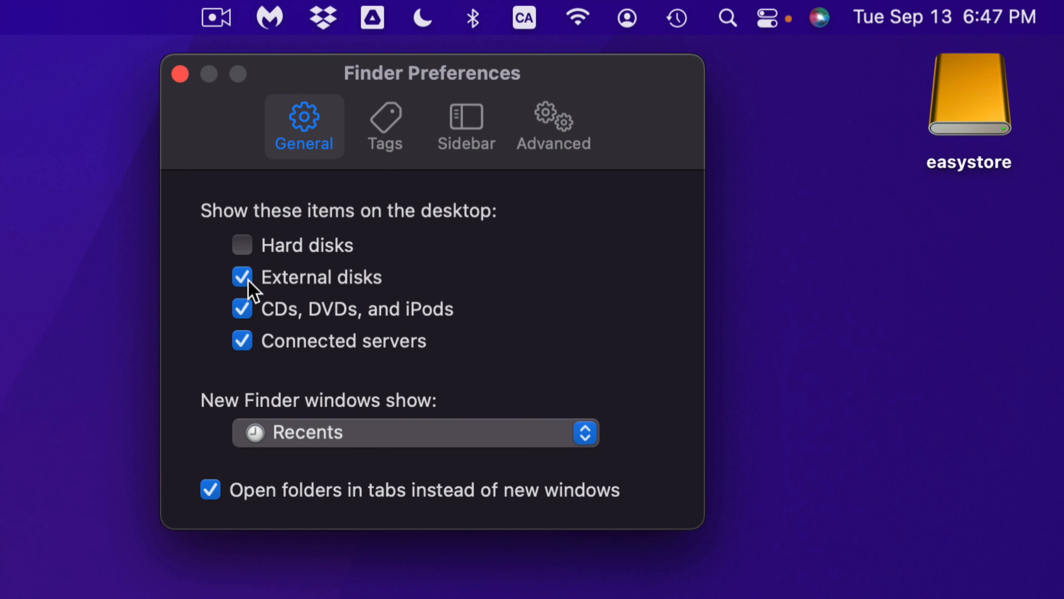
pyautogui.click(243, 277)
pyautogui.click(244, 277)
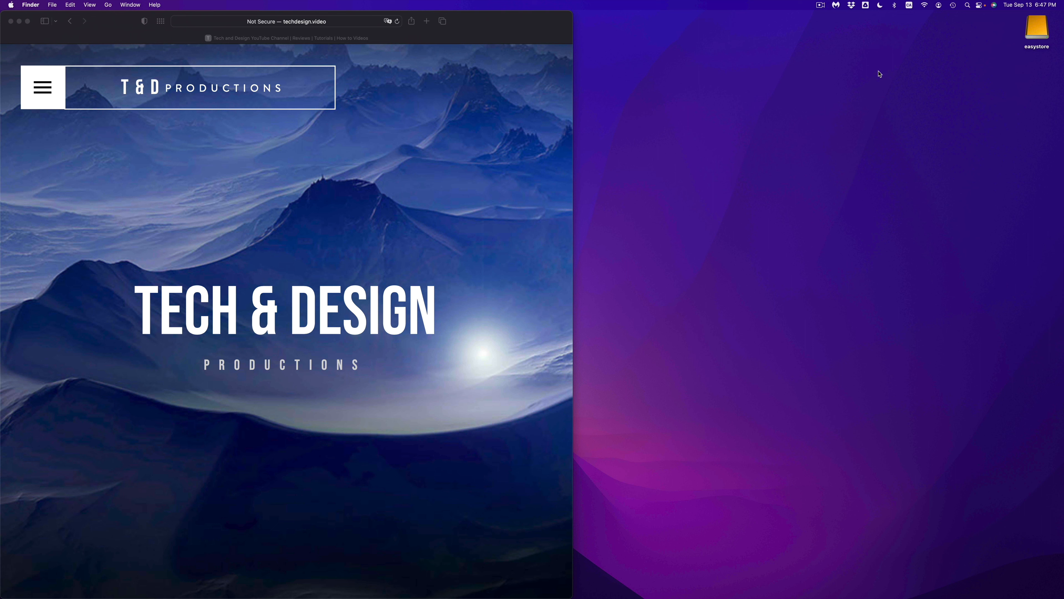
# Step: Search the Mac for "disk utility" and open Disk Utility
pyautogui.moveTo(798, 594)
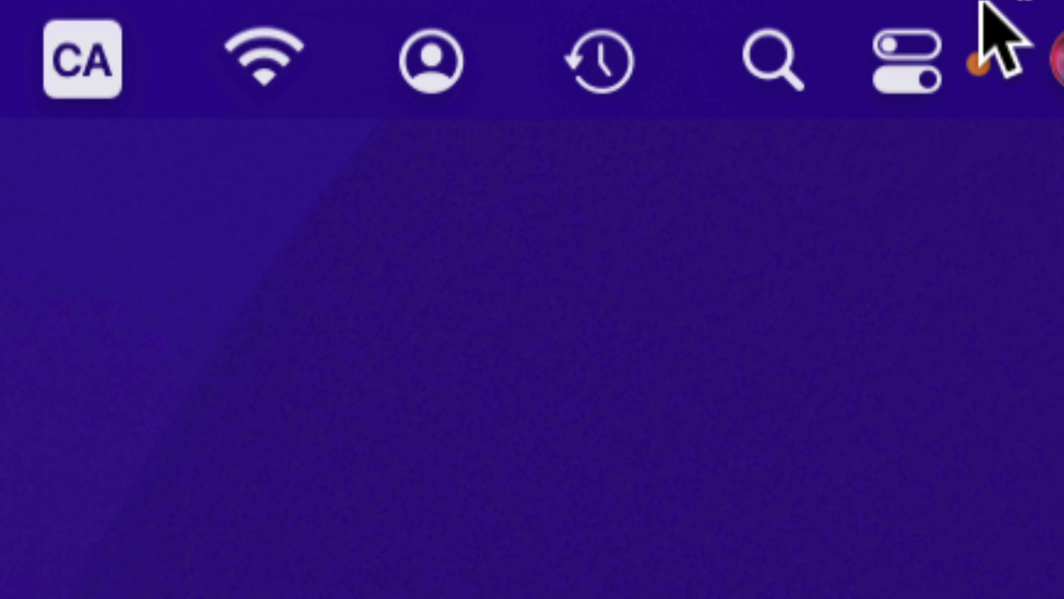
pyautogui.click(757, 63)
pyautogui.write('disk u')
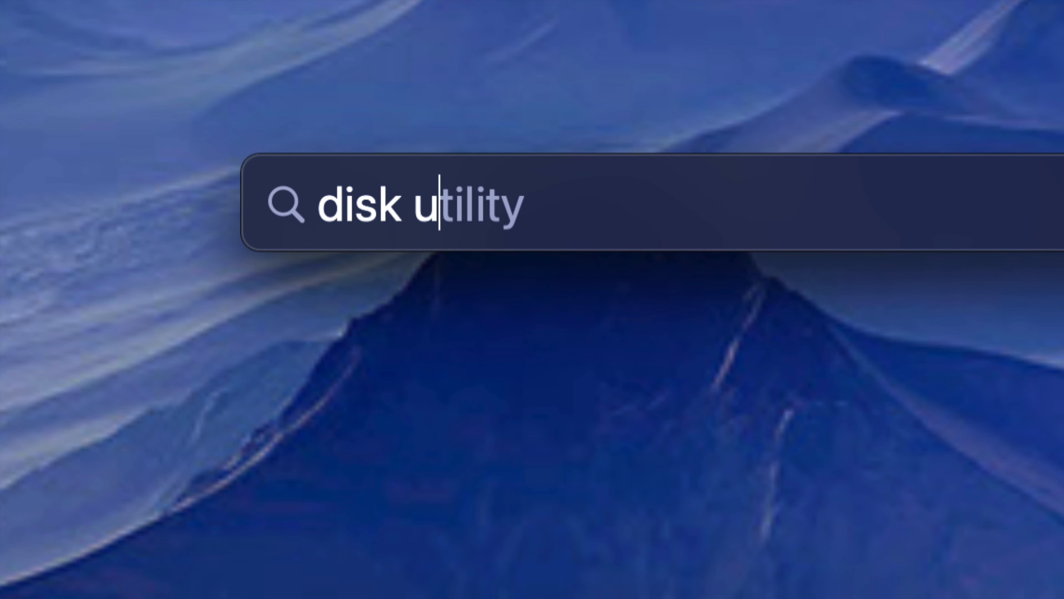
pyautogui.write('tility')
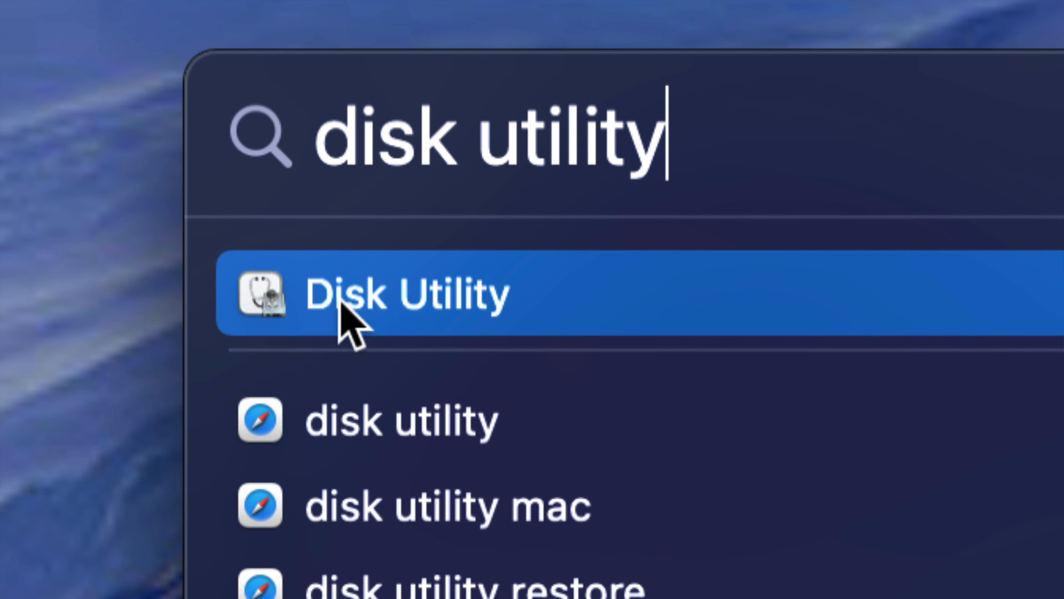
pyautogui.click(340, 301)
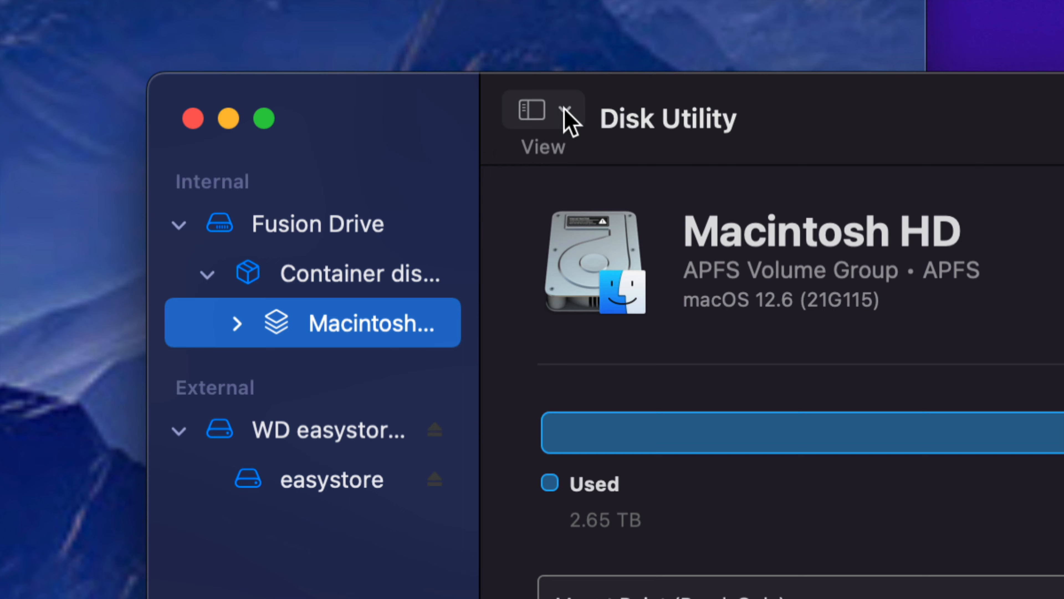
# Step: Switch the sidebar view to only volumes and back to all devices
pyautogui.click(564, 110)
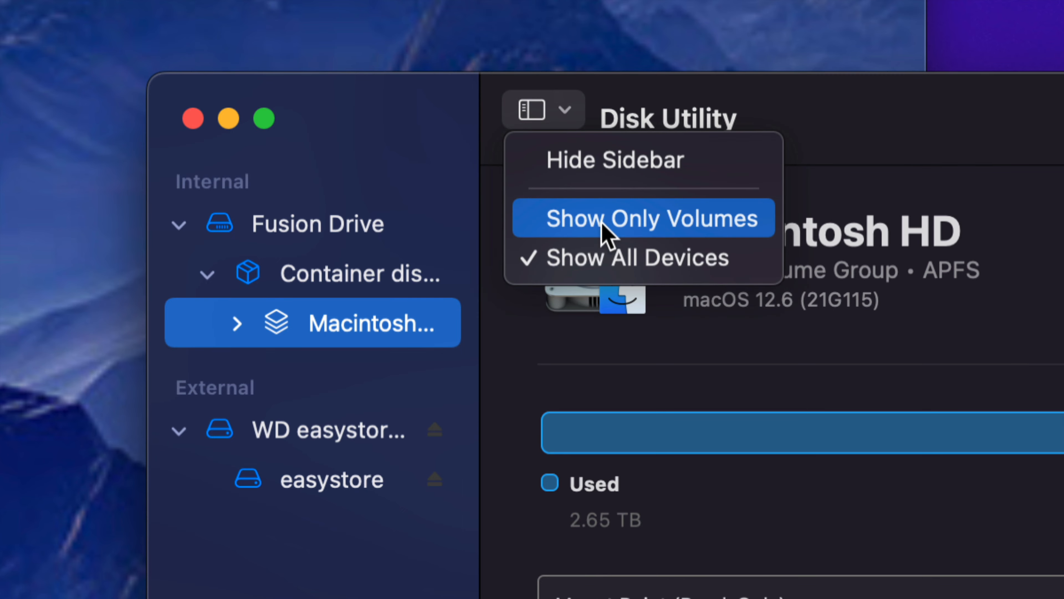
pyautogui.click(608, 233)
pyautogui.click(564, 110)
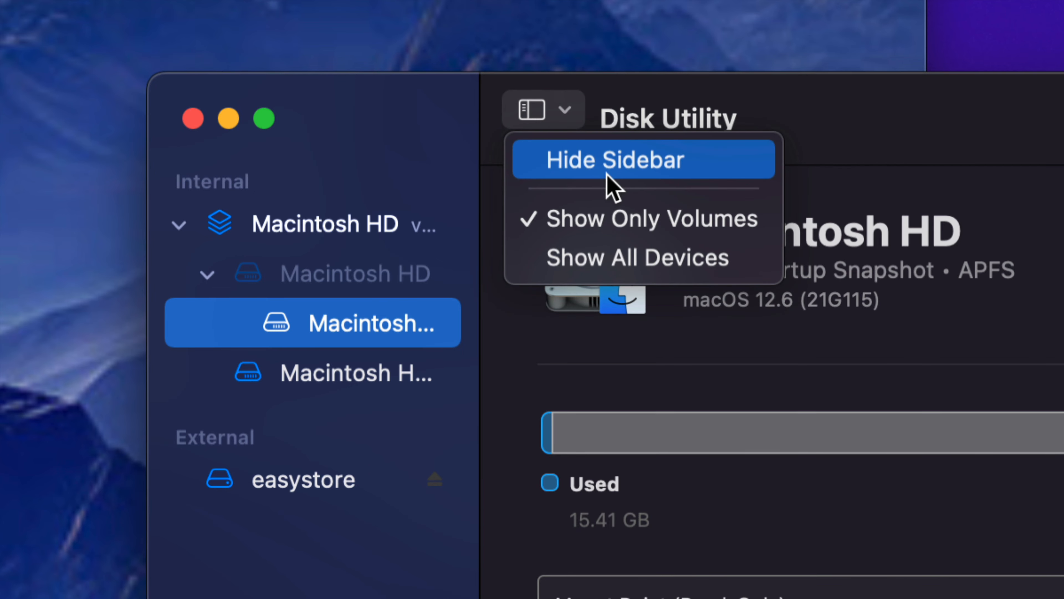
pyautogui.click(595, 258)
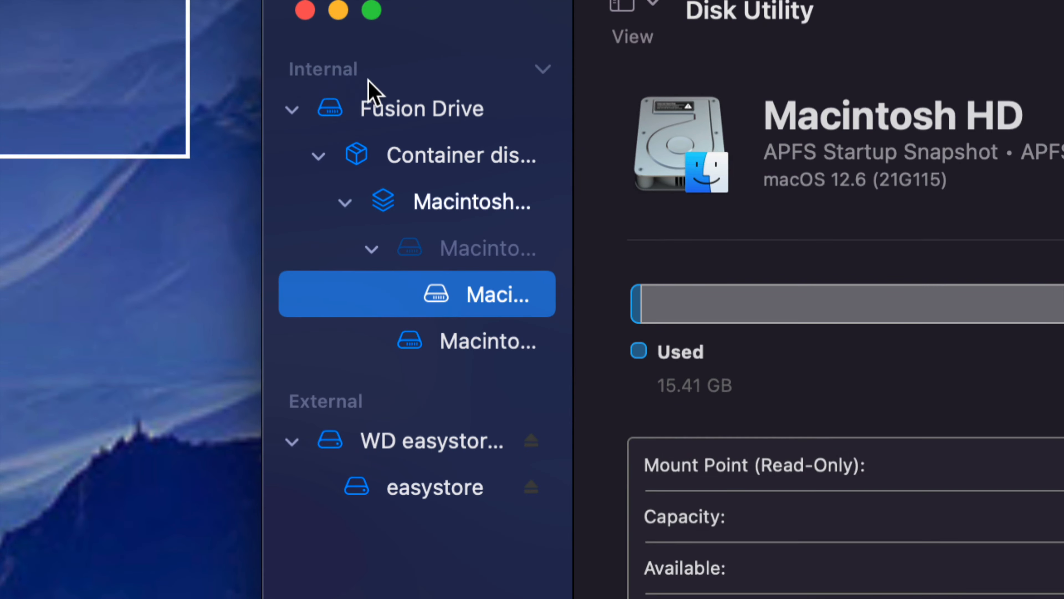
# Step: Collapse the Fusion Drive, start erasing the external WD easystore disk, keep the APFS format and name it "backup"
pyautogui.click(290, 109)
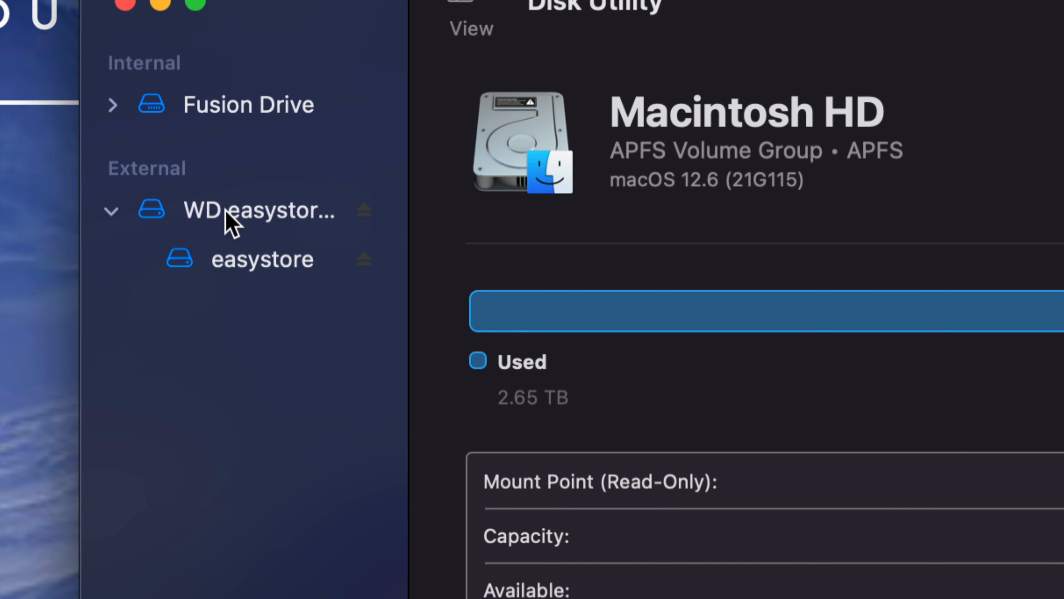
pyautogui.click(454, 223)
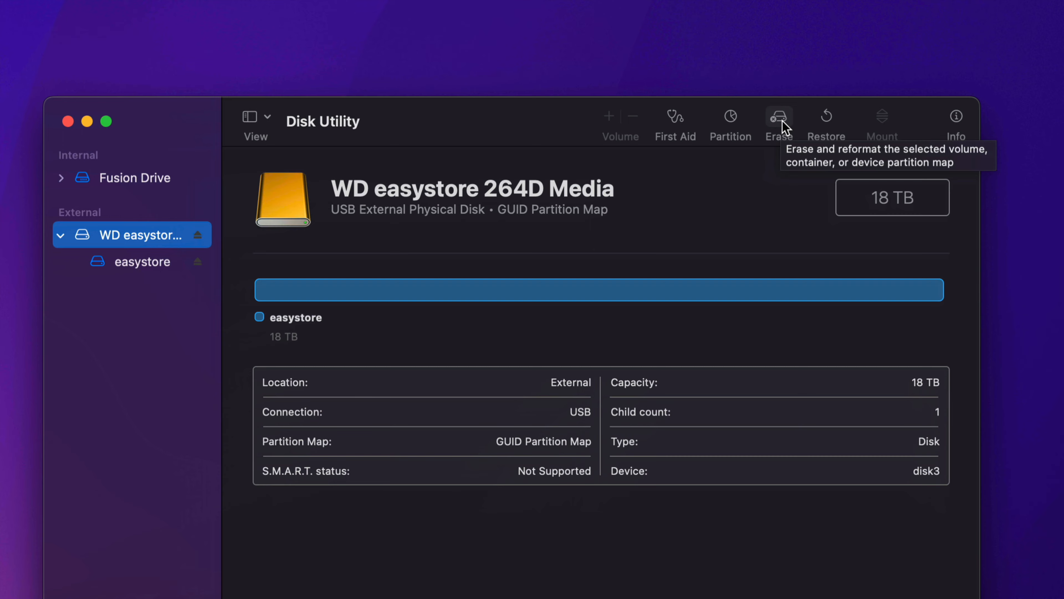
pyautogui.click(782, 121)
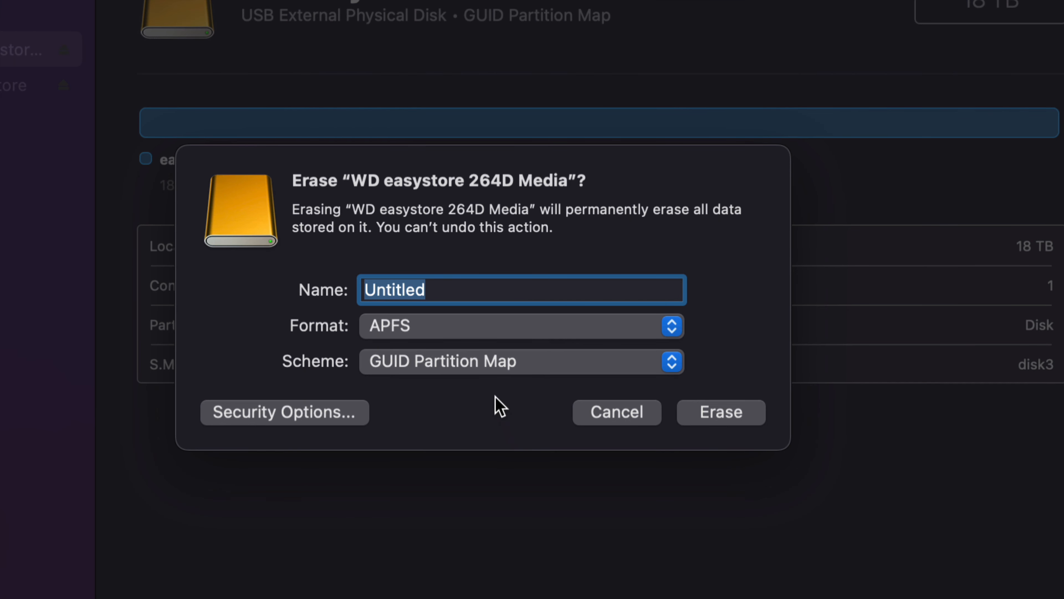
pyautogui.click(416, 331)
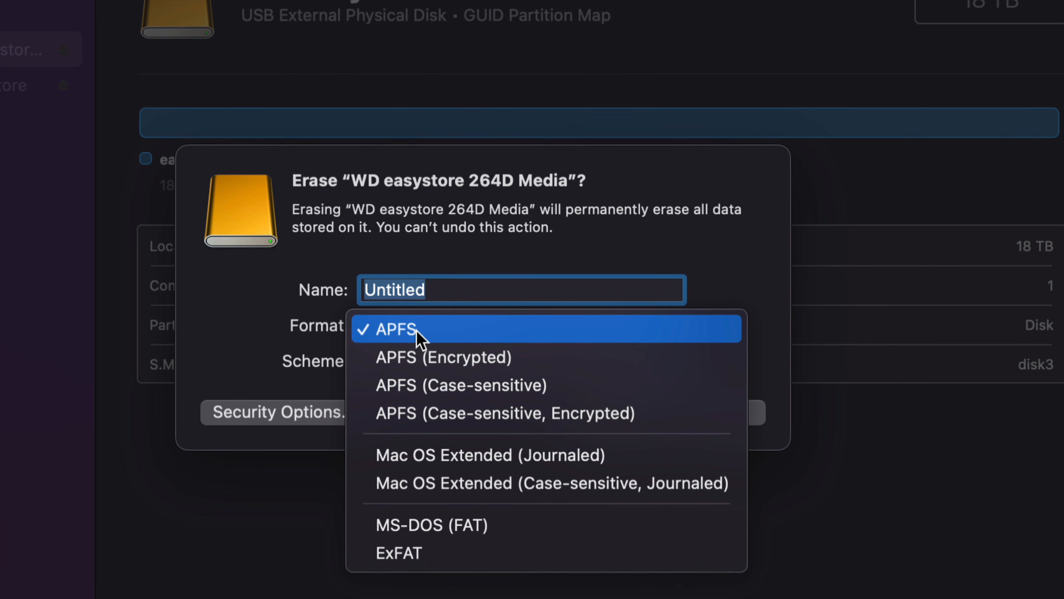
pyautogui.click(415, 331)
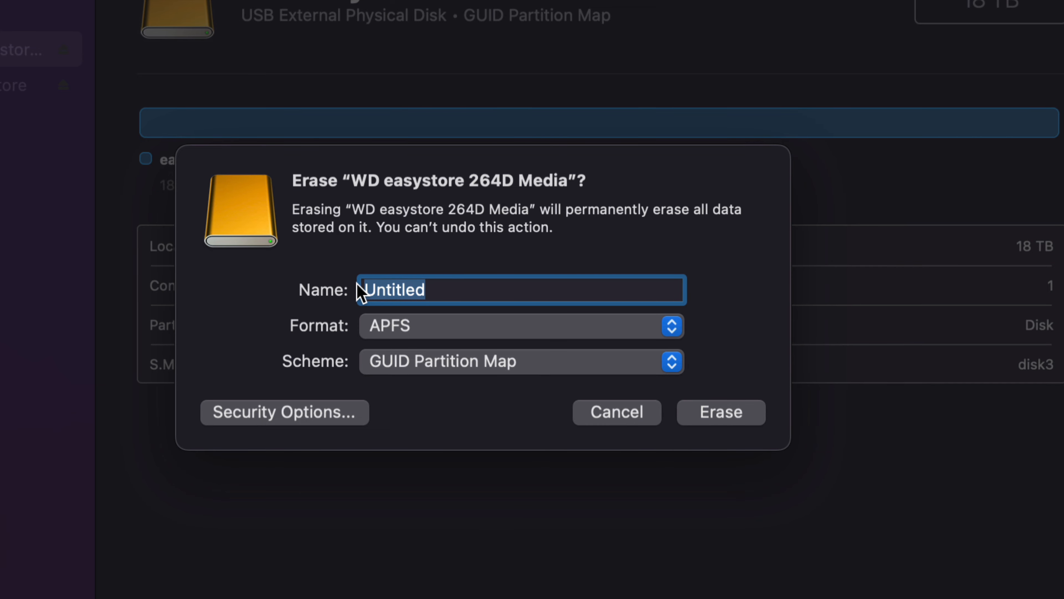
pyautogui.write('backup')
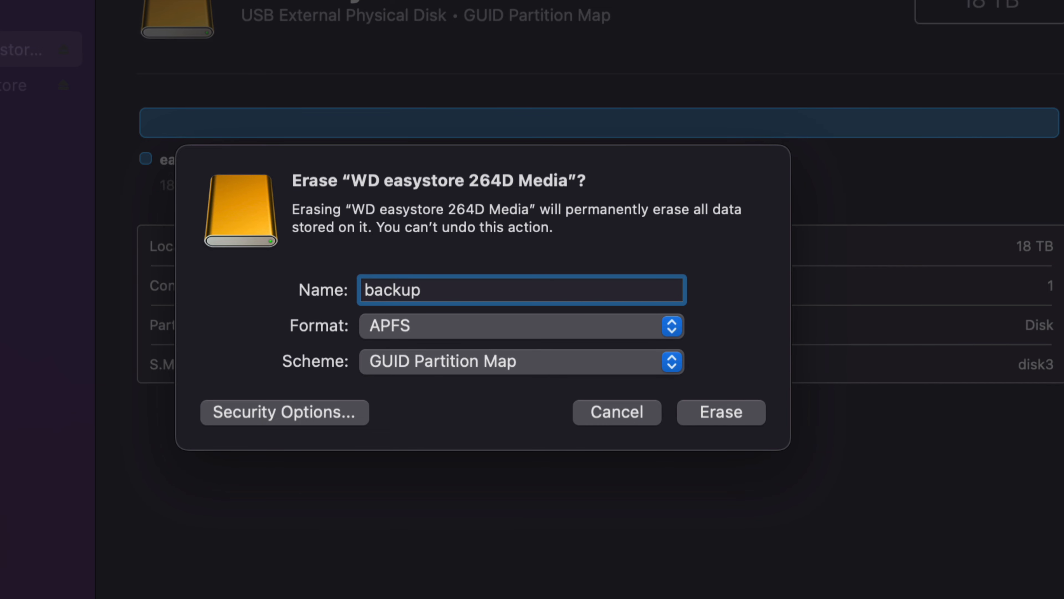
# Step: Keep the GUID Partition Map scheme, check the security options, and erase the WD easystore disk through to completion
pyautogui.click(482, 369)
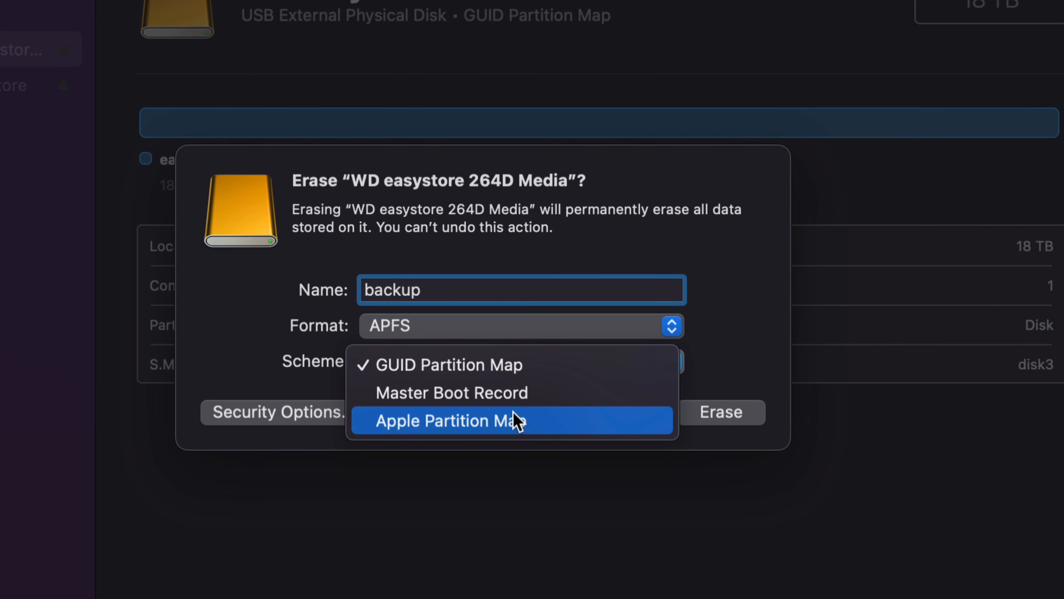
pyautogui.click(505, 373)
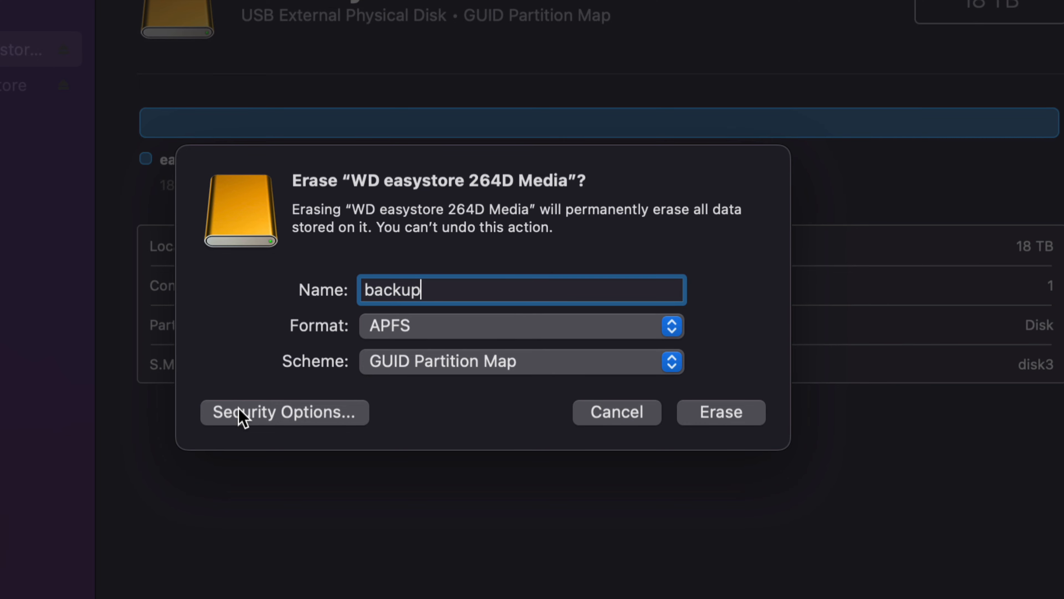
pyautogui.click(242, 415)
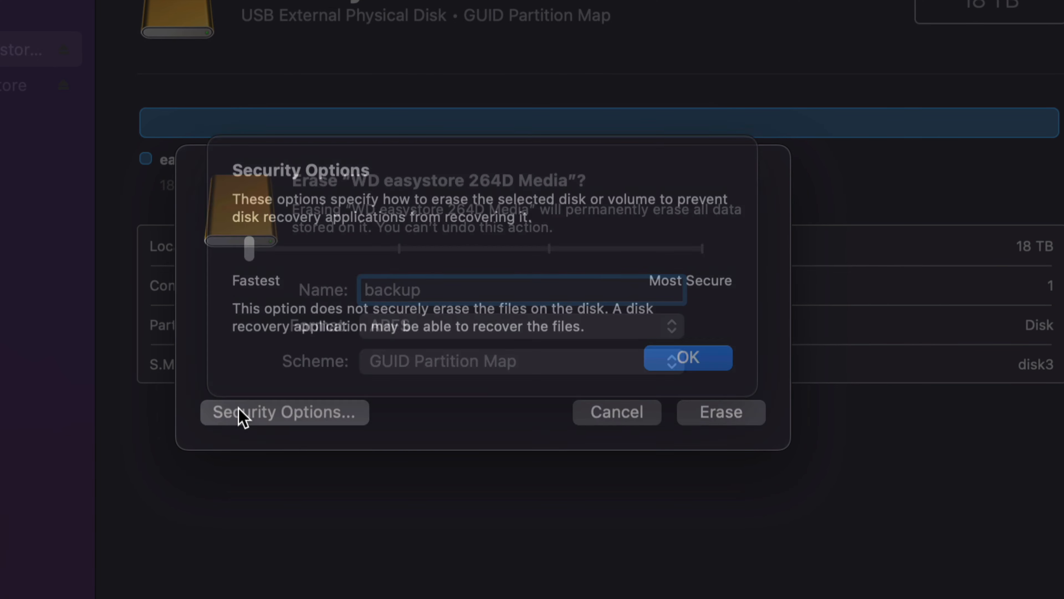
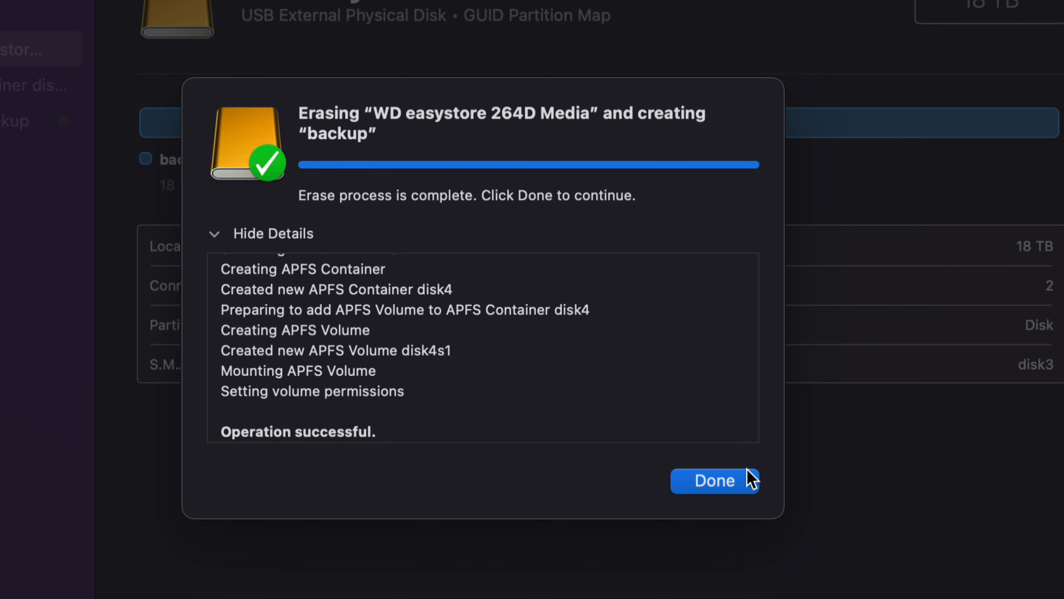
pyautogui.click(729, 486)
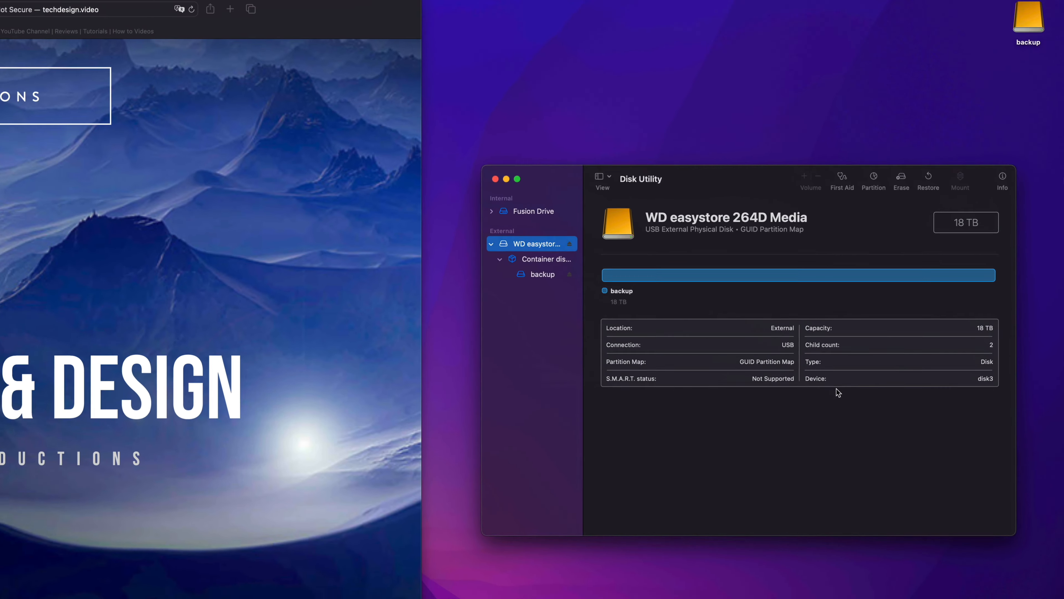
# Step: Open the backup drive from the desktop and arrange its window in front of Disk Utility, with Disk Utility moved up
pyautogui.click(900, 69)
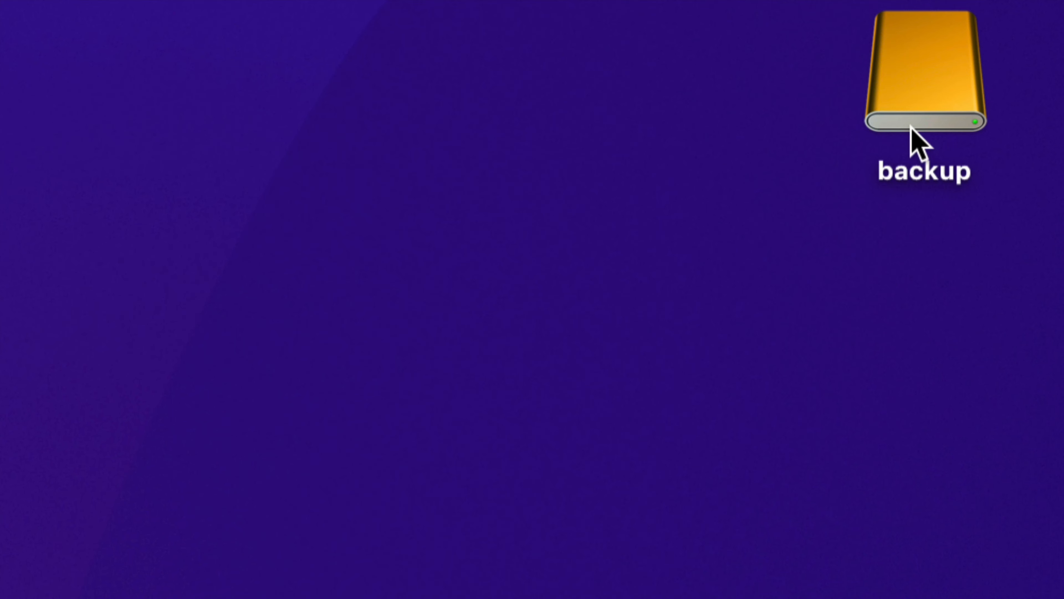
pyautogui.doubleClick(948, 110)
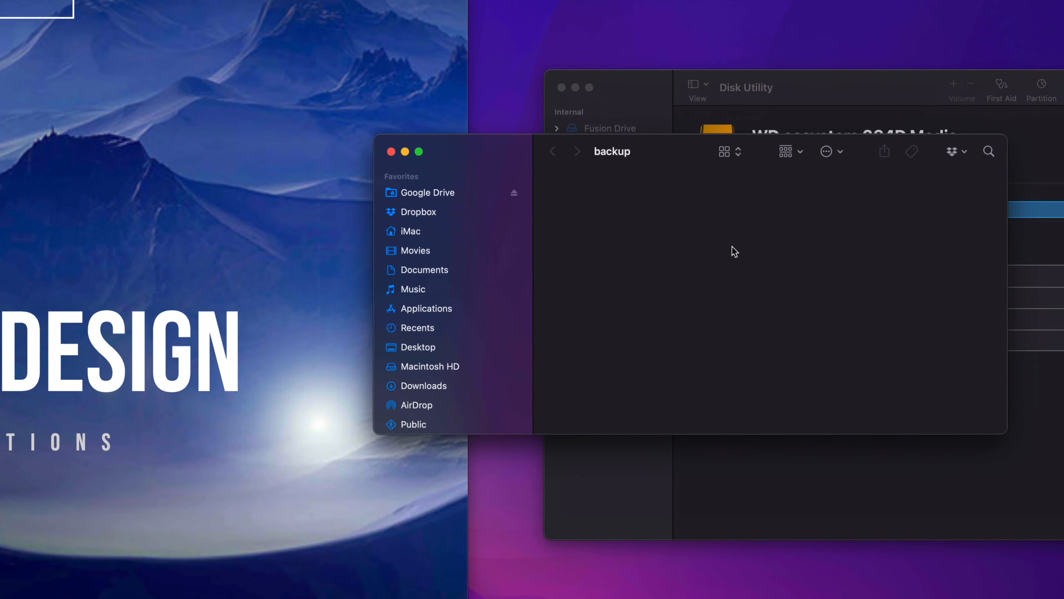
pyautogui.moveTo(568, 185); pyautogui.dragTo(497, 179)
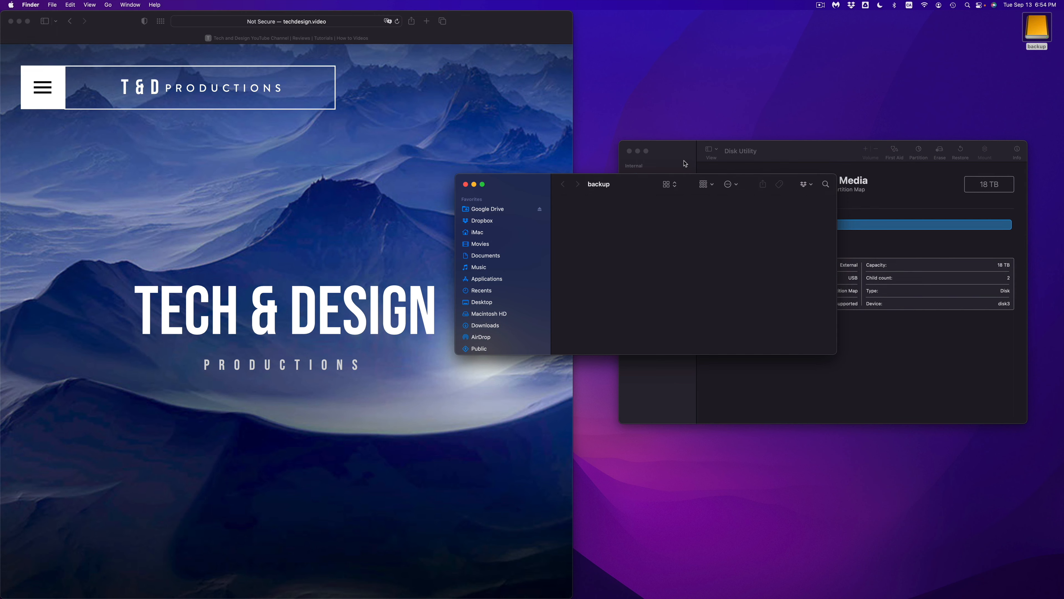
pyautogui.moveTo(683, 156); pyautogui.dragTo(691, 39)
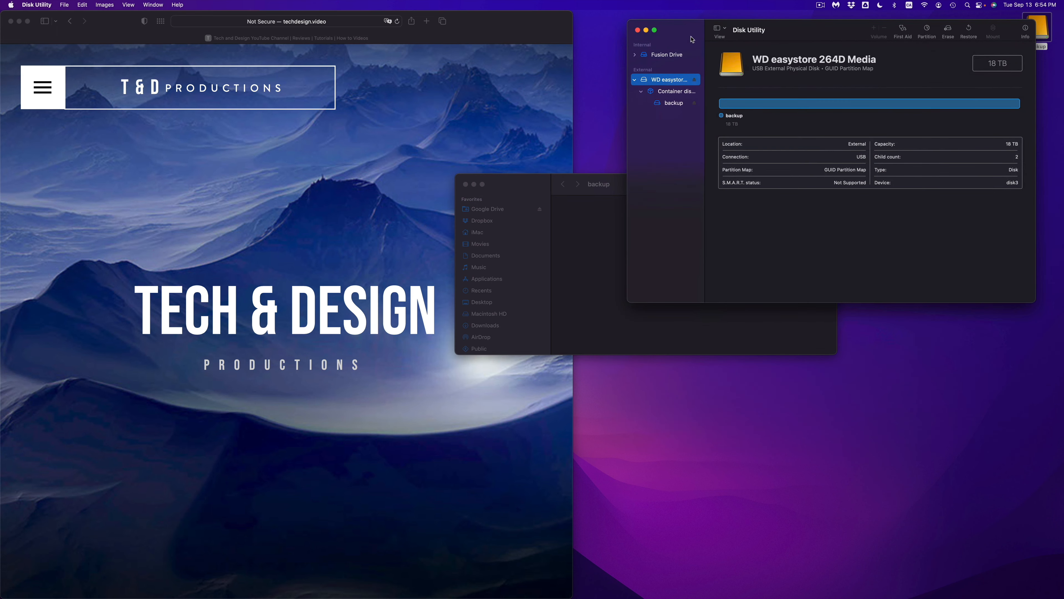
pyautogui.click(554, 180)
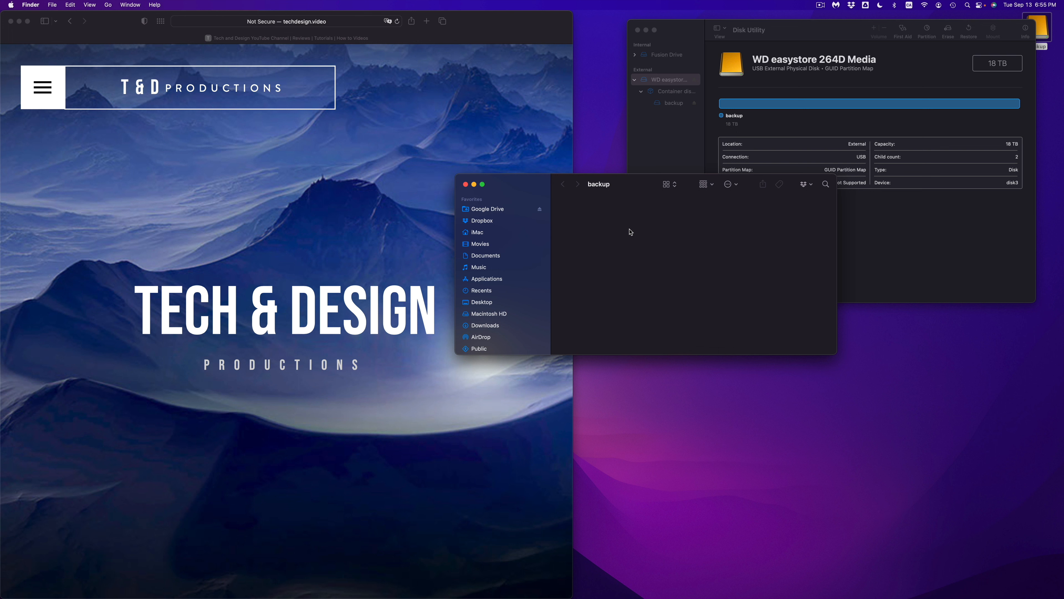
# Step: Move the backup window below the Disk Utility details and reposition the "what I choose for the truck" video beside it on the desktop
pyautogui.moveTo(654, 179); pyautogui.dragTo(645, 292)
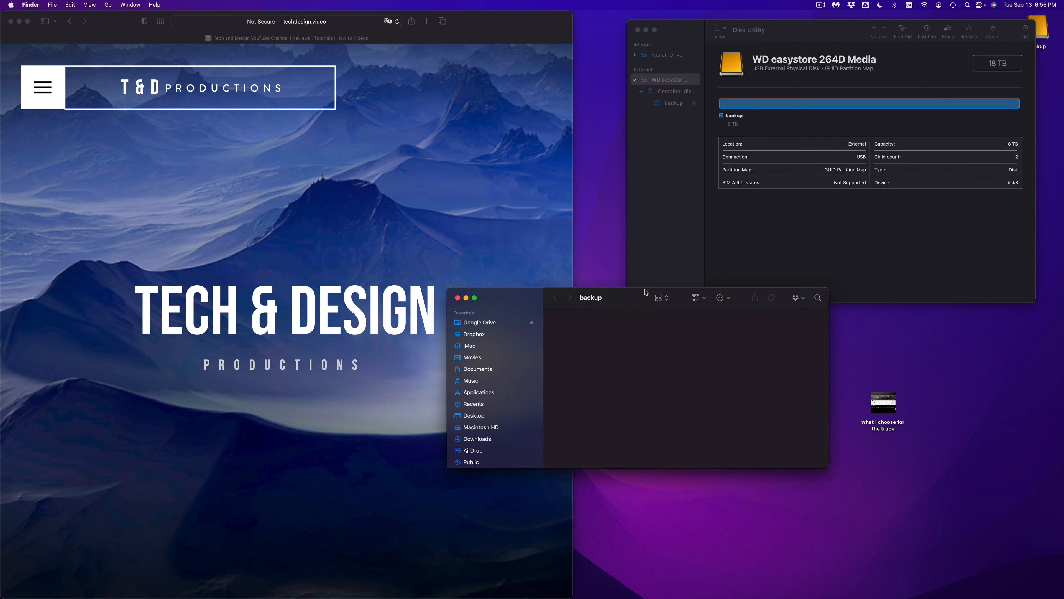
pyautogui.moveTo(646, 292); pyautogui.dragTo(670, 298)
pyautogui.click(889, 413)
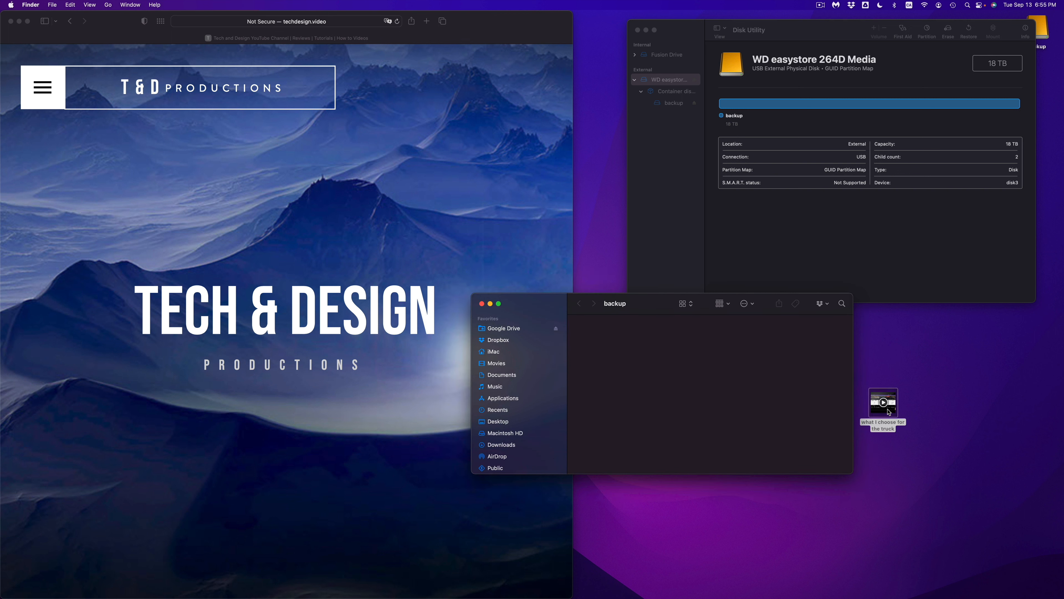
pyautogui.moveTo(889, 412); pyautogui.dragTo(923, 371)
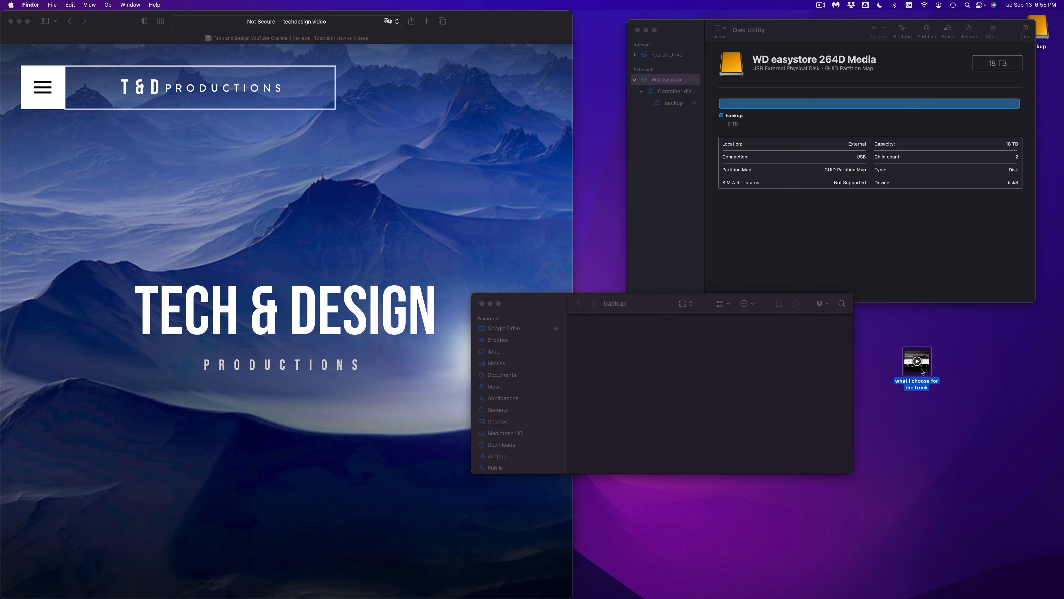
# Step: Create a new folder on the desktop and copy it together with the "what I choose for the truck" video to the backup drive
pyautogui.click(952, 371)
pyautogui.rightClick(952, 371)
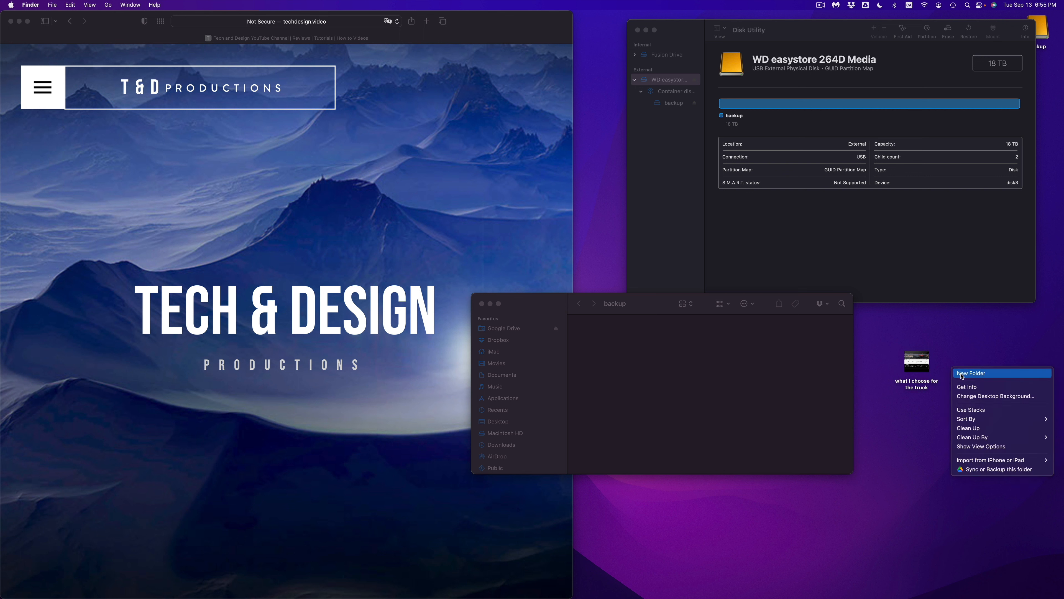
pyautogui.click(964, 374)
pyautogui.moveTo(952, 367); pyautogui.dragTo(689, 344)
pyautogui.click(917, 361)
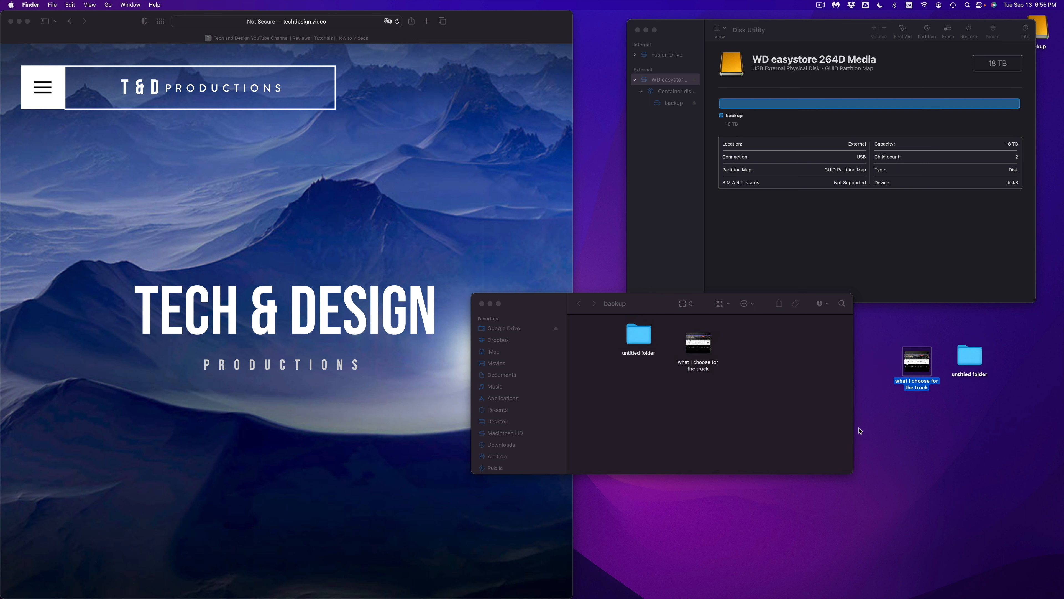
# Step: Rename the untitled folder on the desktop as 21321312
pyautogui.click(969, 375)
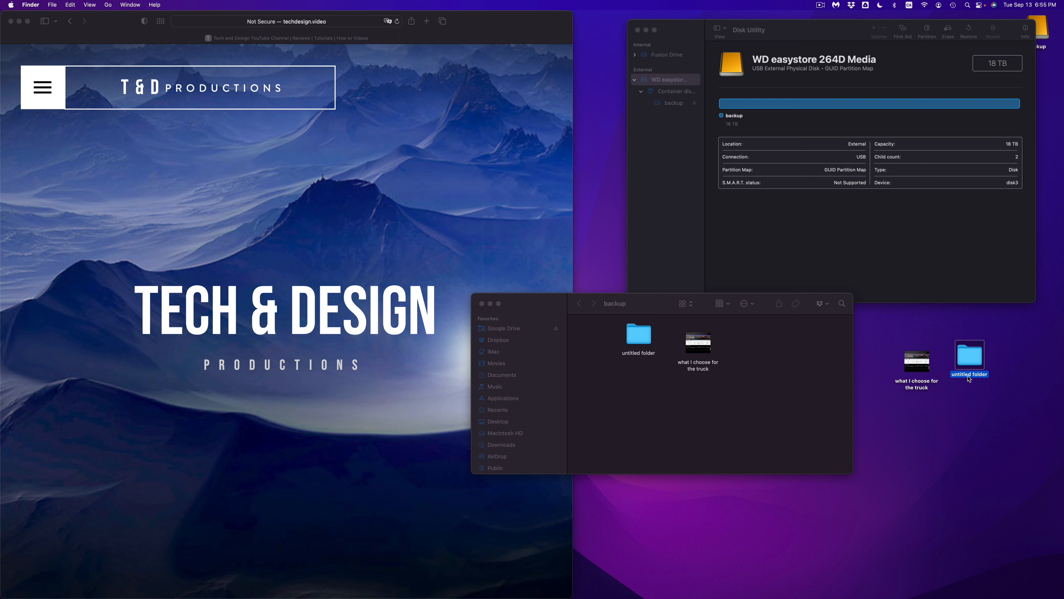
pyautogui.press('Return')
pyautogui.write('21321312')
pyautogui.click(993, 401)
# Step: Copy the 21321312 folder from the desktop to the backup drive and place it below the untitled folder
pyautogui.click(975, 354)
pyautogui.click(778, 385)
pyautogui.press('super+v')
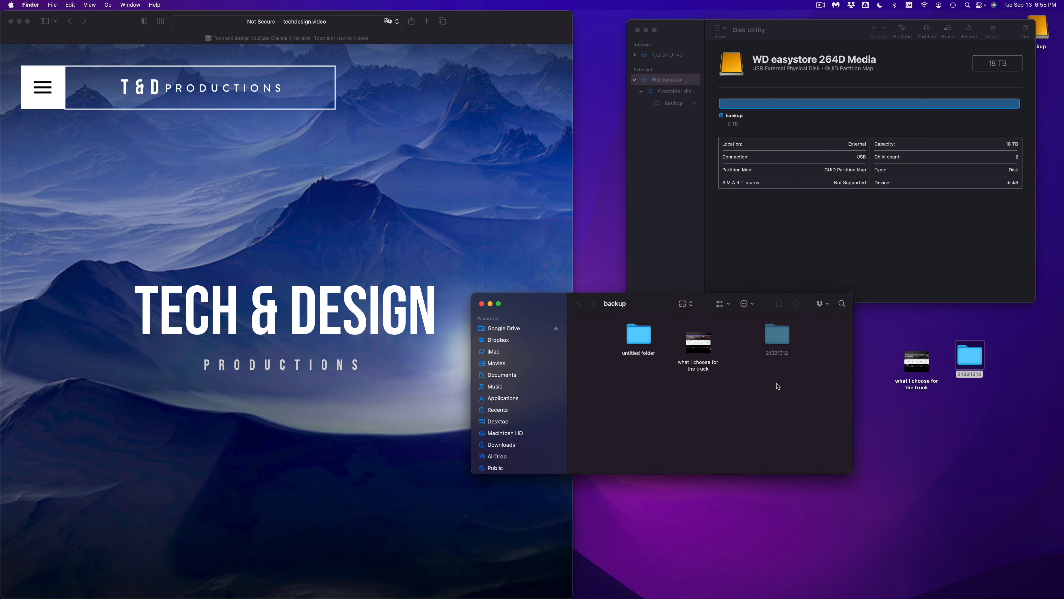
pyautogui.moveTo(777, 335); pyautogui.dragTo(642, 377)
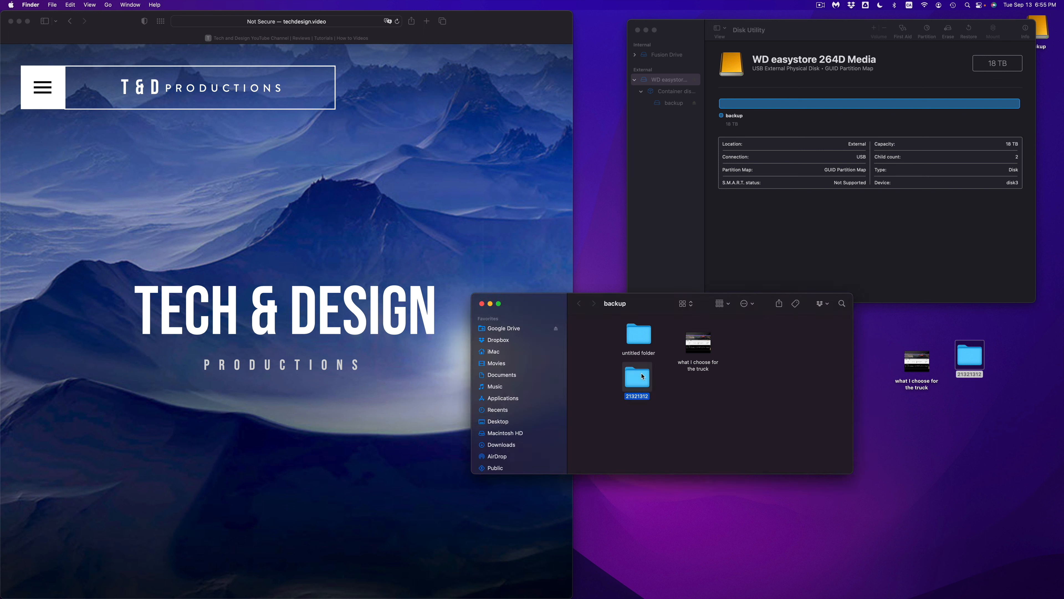
# Step: Rename the desktop folder 21321312 as asdasdsad
pyautogui.click(925, 435)
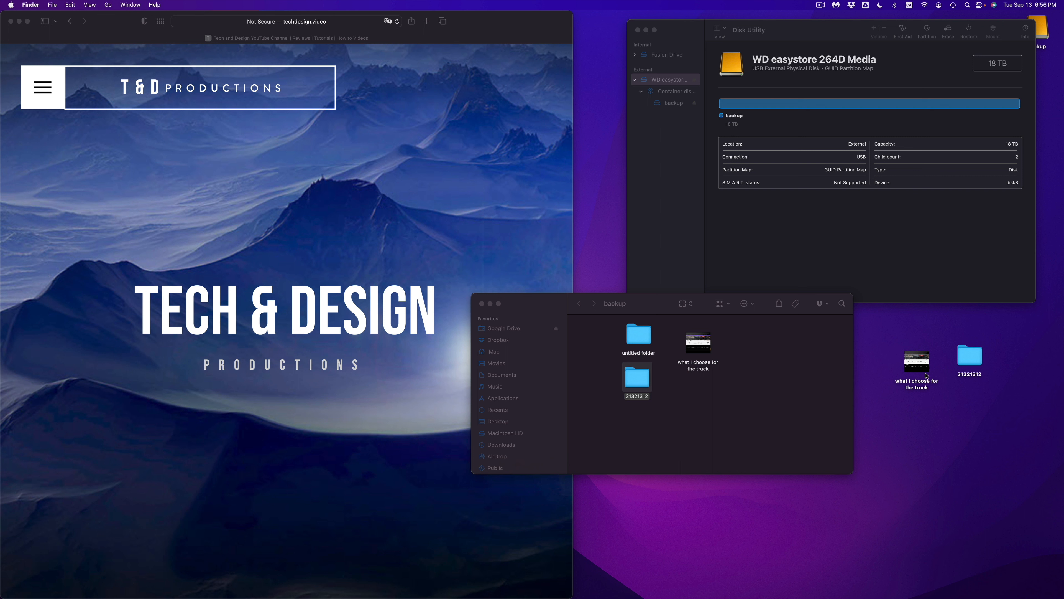
pyautogui.click(971, 361)
pyautogui.click(977, 373)
pyautogui.write('asdasdsad')
pyautogui.press('Return')
# Step: Copy the asdasdsad folder from the desktop and paste it into the backup drive
pyautogui.rightClick(968, 357)
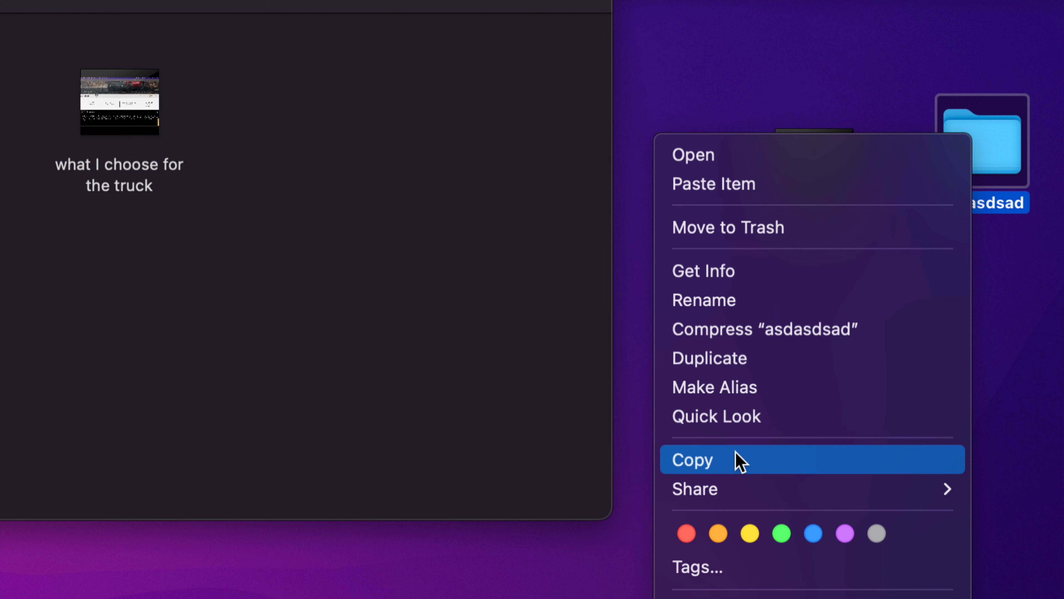
pyautogui.click(739, 460)
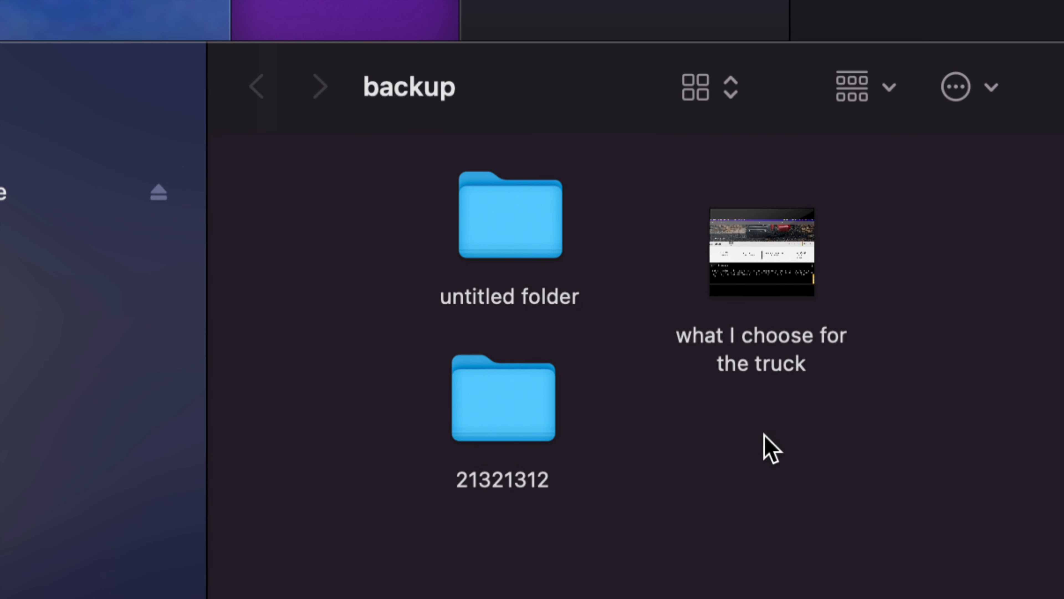
pyautogui.rightClick(918, 242)
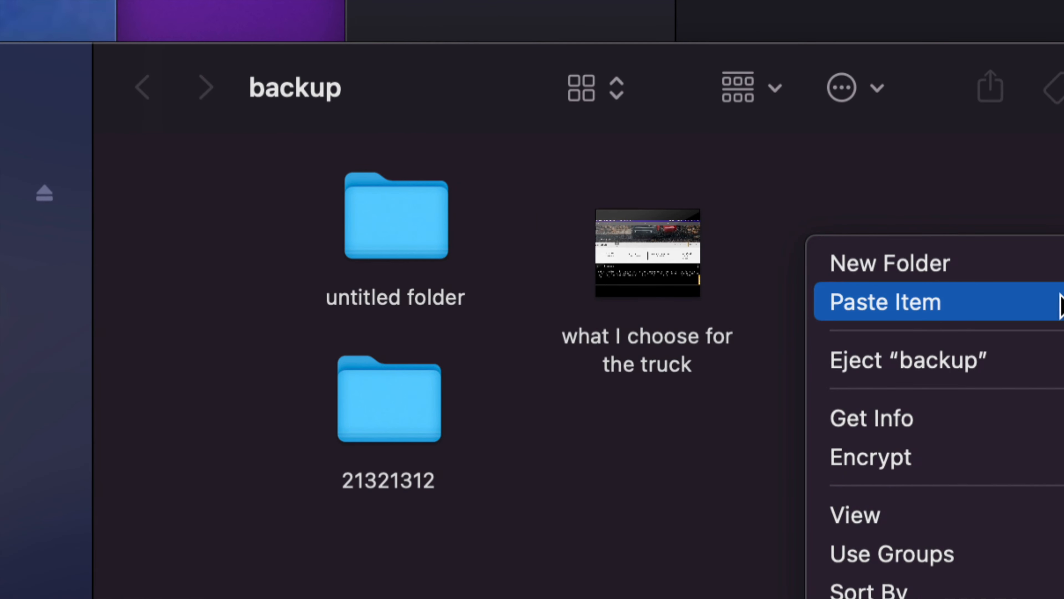
pyautogui.click(928, 303)
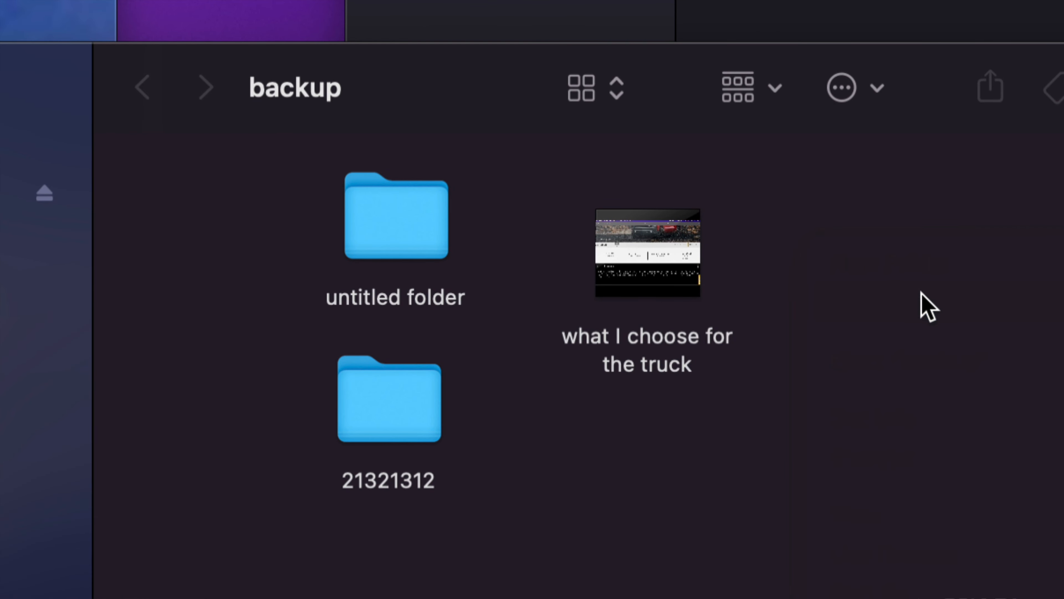
pyautogui.moveTo(988, 237); pyautogui.dragTo(829, 265)
pyautogui.click(896, 290)
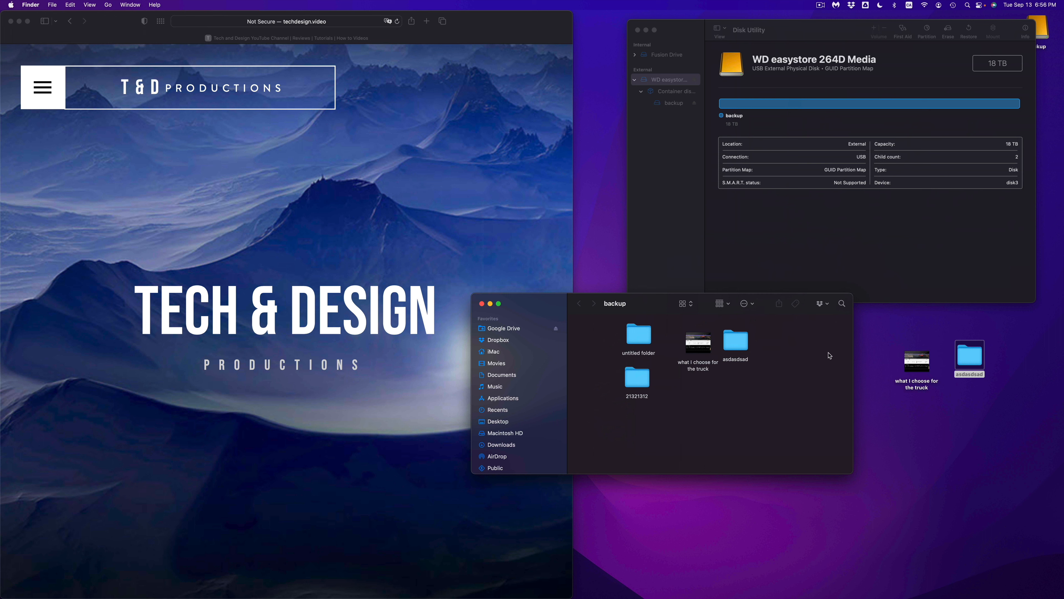
# Step: Move the desktop copy of the asdasdsad folder to the Trash
pyautogui.moveTo(879, 356); pyautogui.dragTo(968, 380)
pyautogui.click(990, 388)
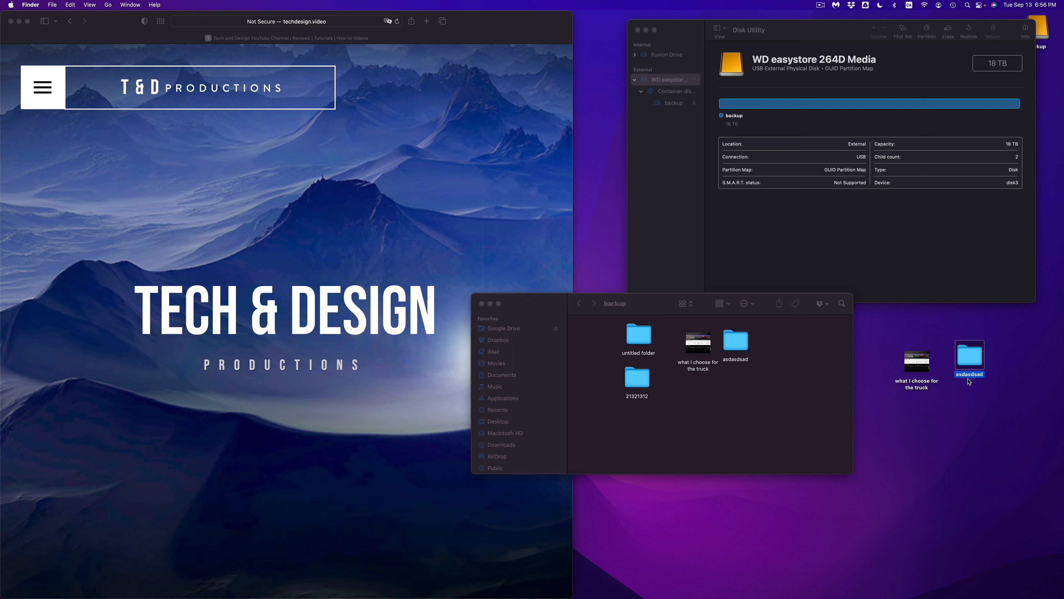
pyautogui.press('super+BackSpace')
# Step: Reposition the backup window clear of Disk Utility and move all four items on the backup drive to the Trash
pyautogui.moveTo(565, 306); pyautogui.dragTo(537, 305)
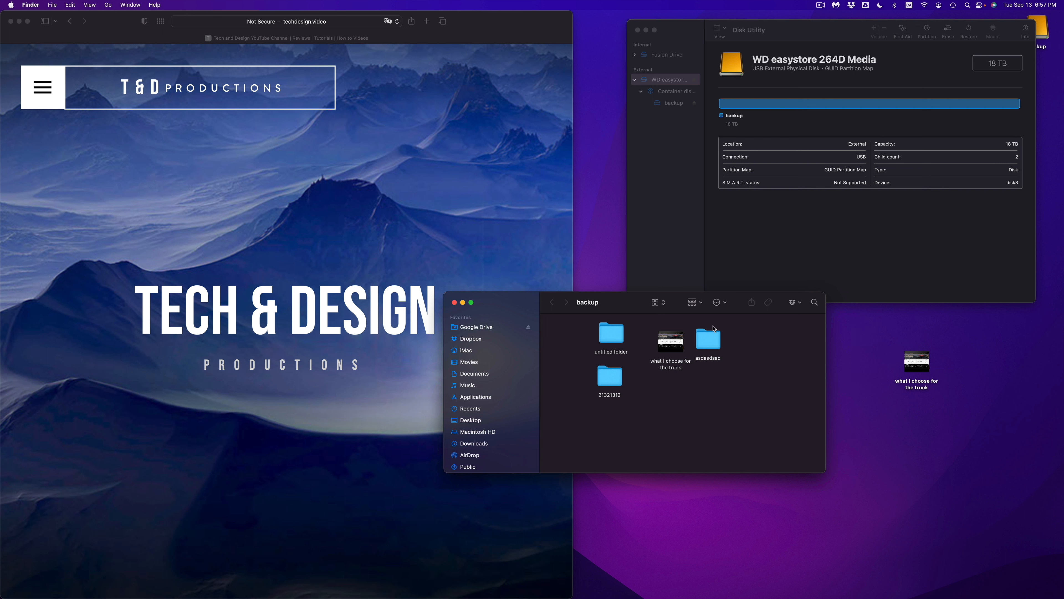
pyautogui.moveTo(679, 334)
pyautogui.moveTo(623, 302); pyautogui.dragTo(628, 327)
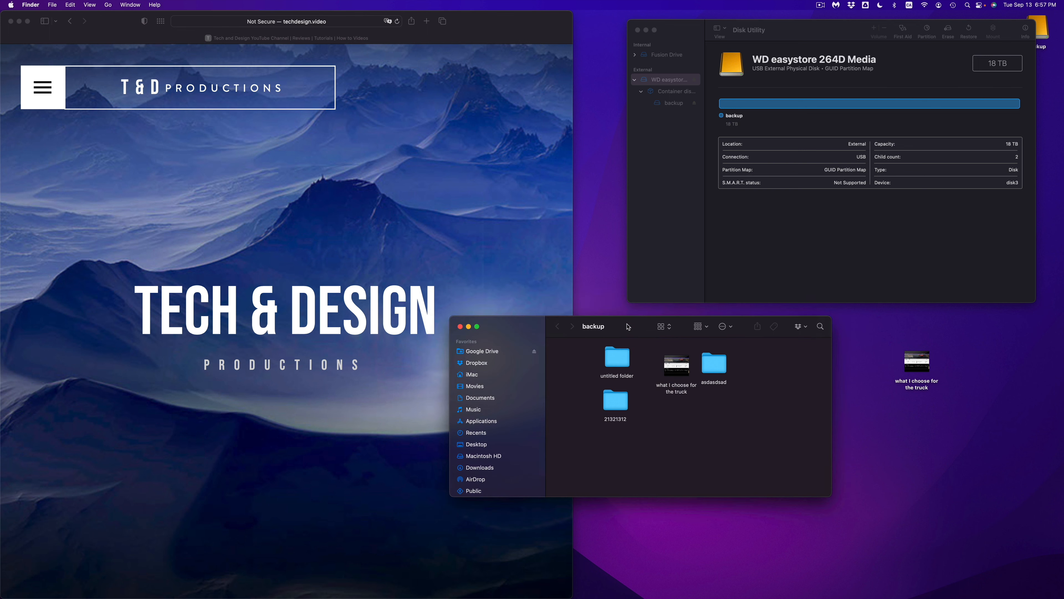
pyautogui.moveTo(679, 365)
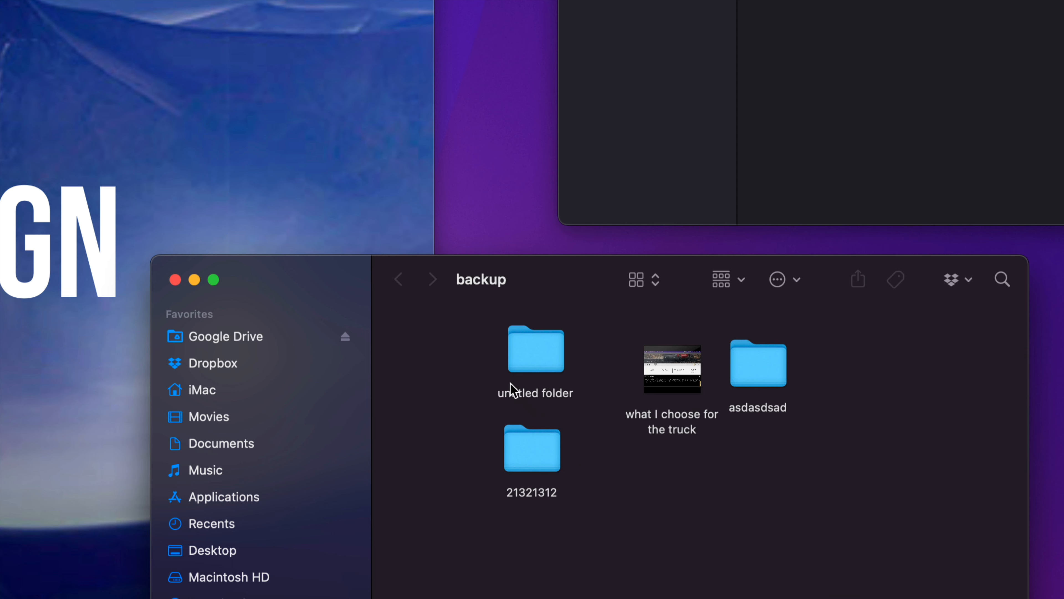
pyautogui.moveTo(595, 357); pyautogui.dragTo(724, 420)
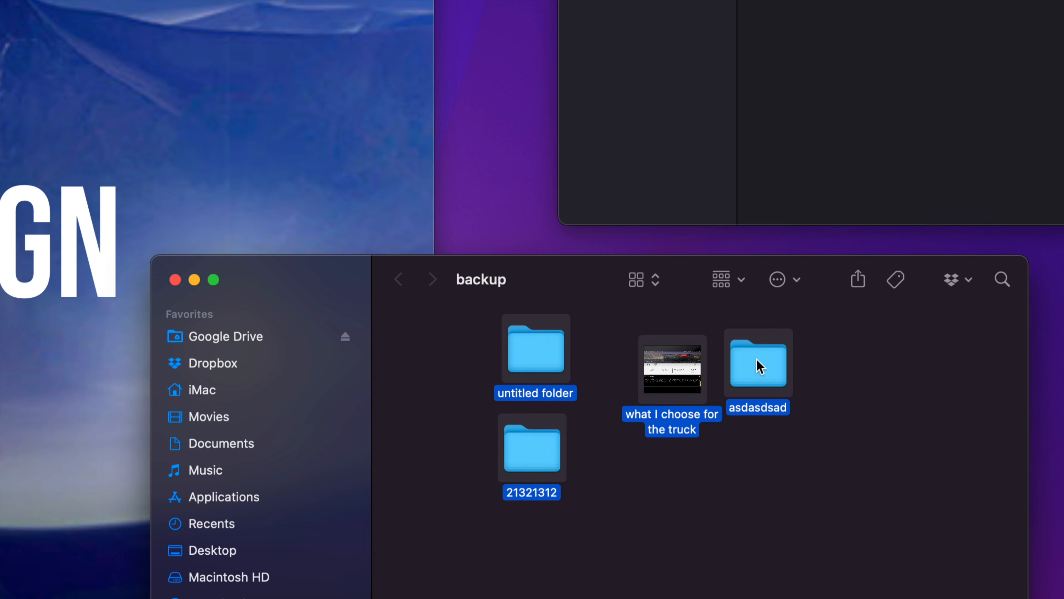
pyautogui.rightClick(752, 349)
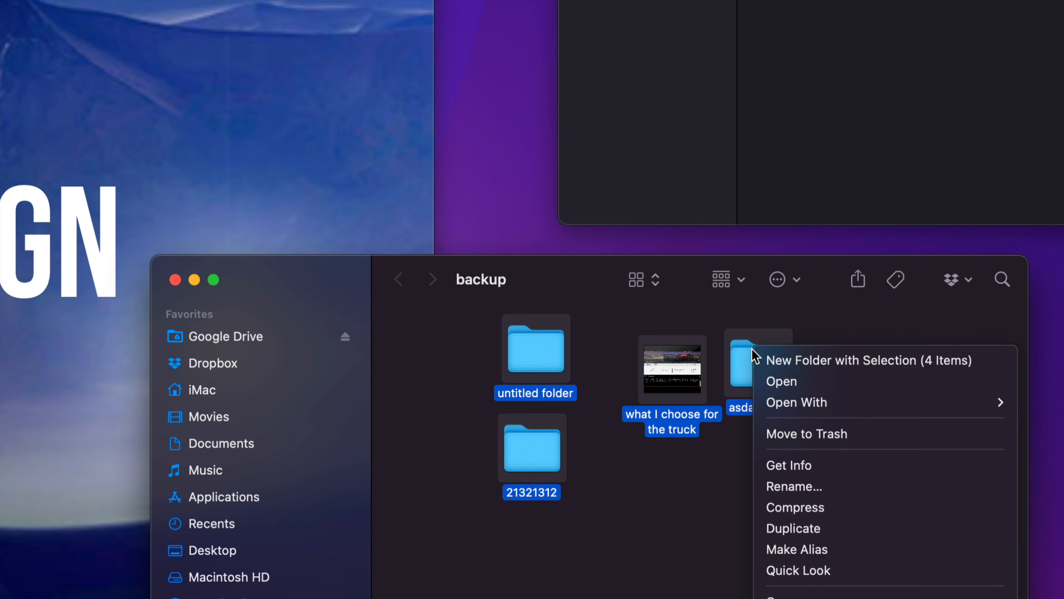
pyautogui.click(815, 440)
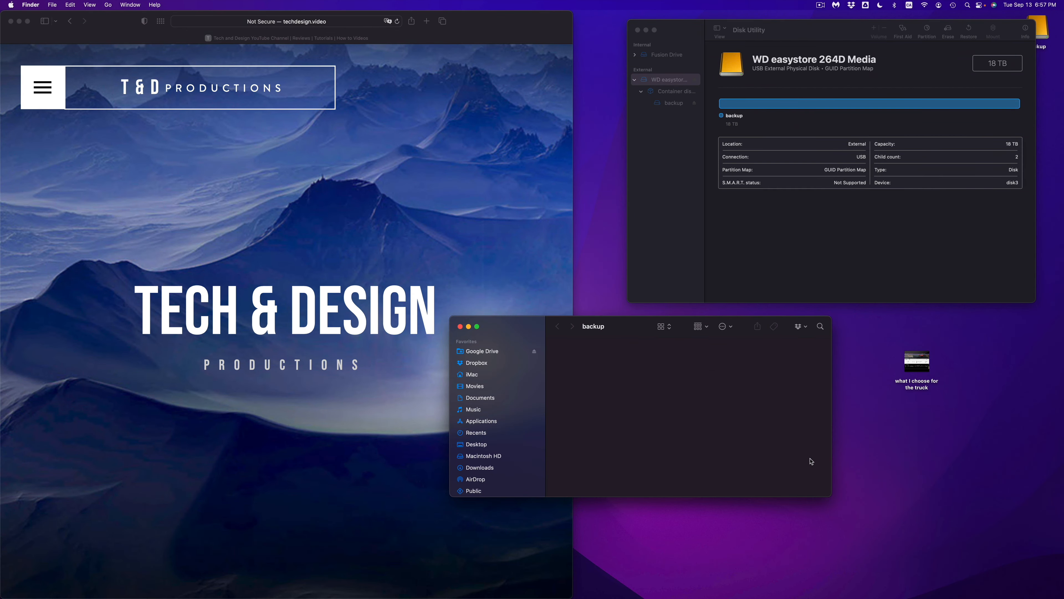
# Step: Empty the Trash and confirm the permanent erasure of its items
pyautogui.moveTo(883, 597)
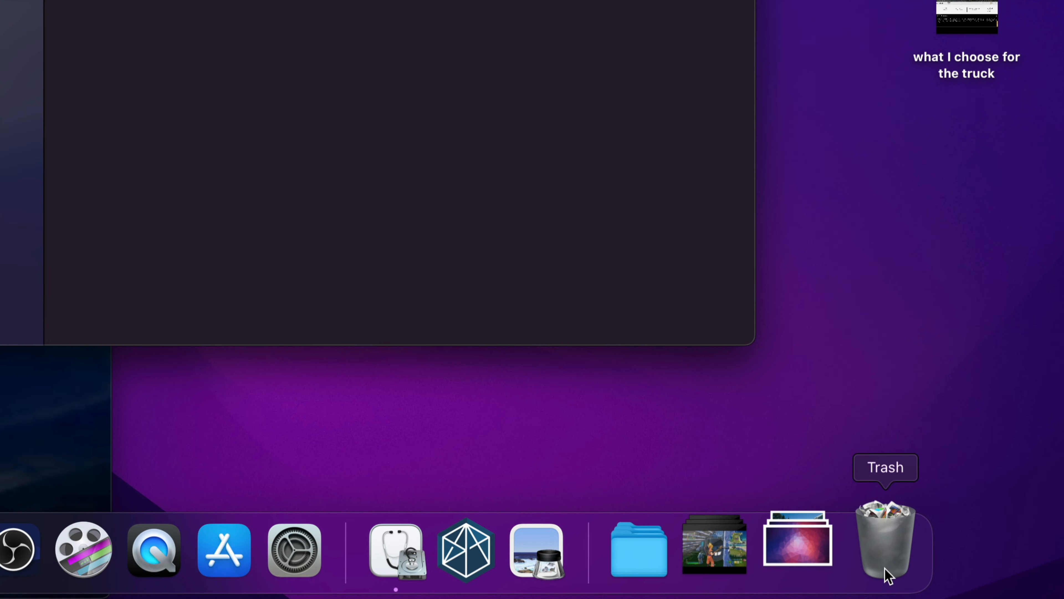
pyautogui.rightClick(887, 576)
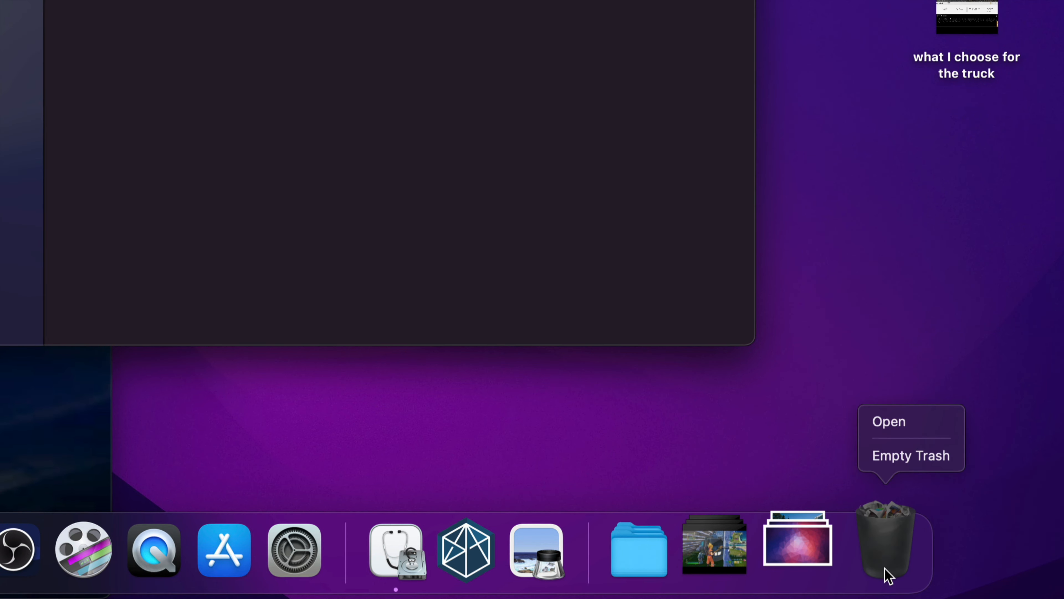
pyautogui.click(903, 461)
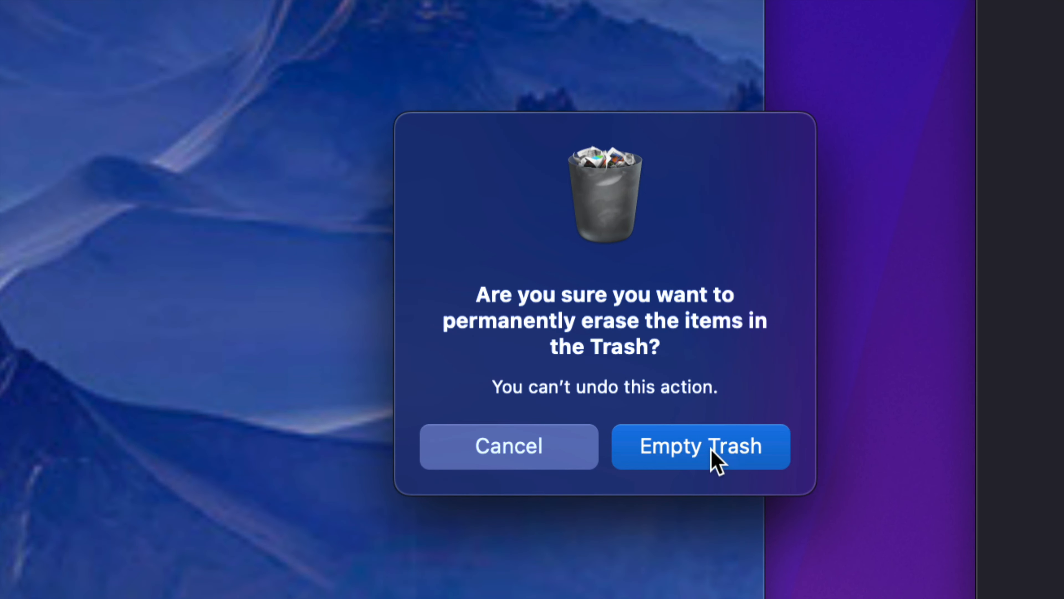
pyautogui.click(713, 452)
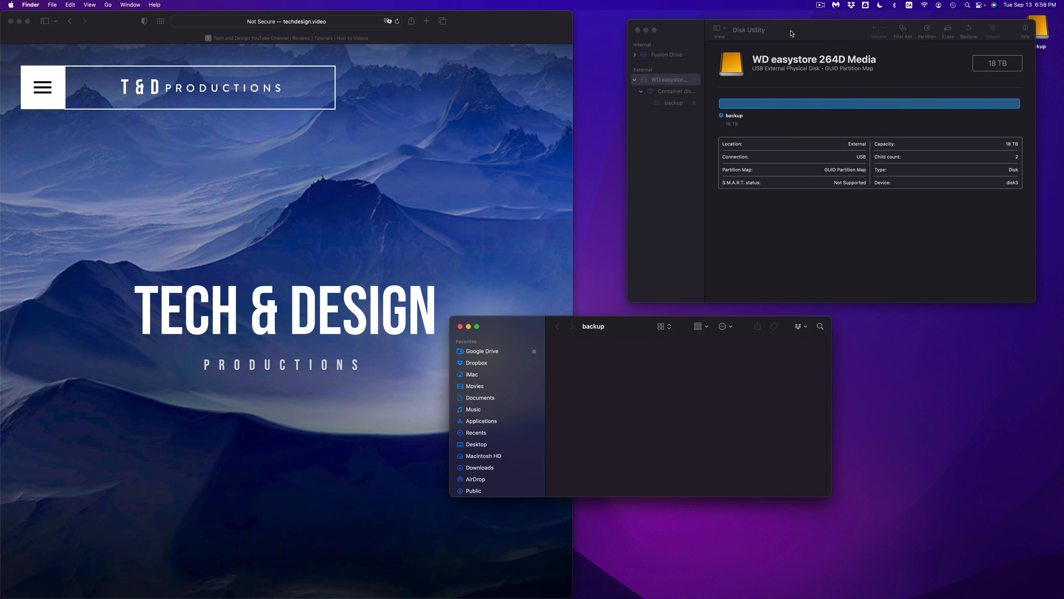
# Step: Bring Disk Utility to the front, close the backup window, and reposition Disk Utility
pyautogui.moveTo(788, 33); pyautogui.dragTo(733, 53)
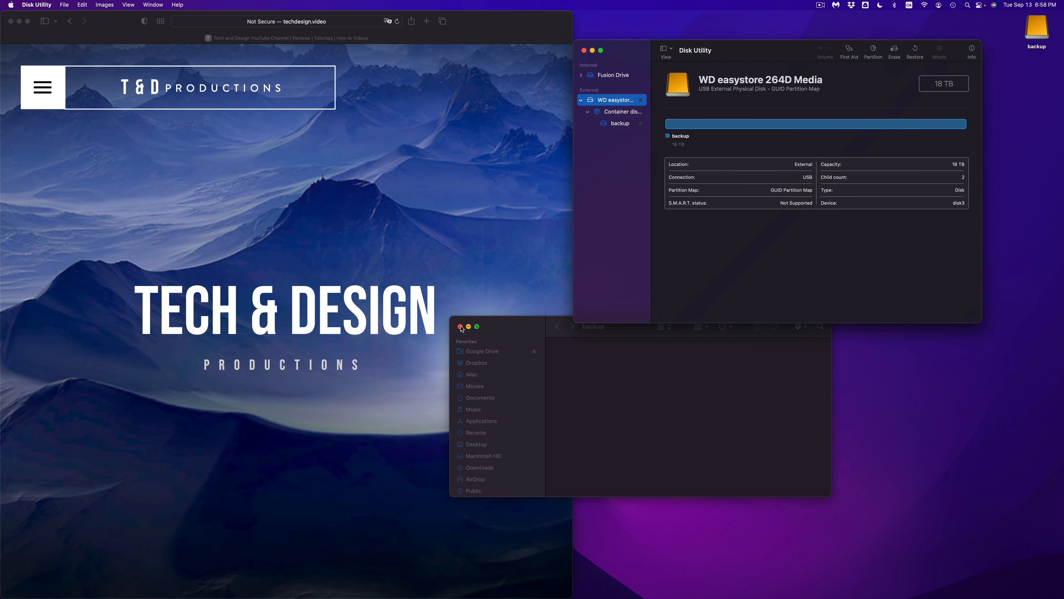
pyautogui.click(461, 328)
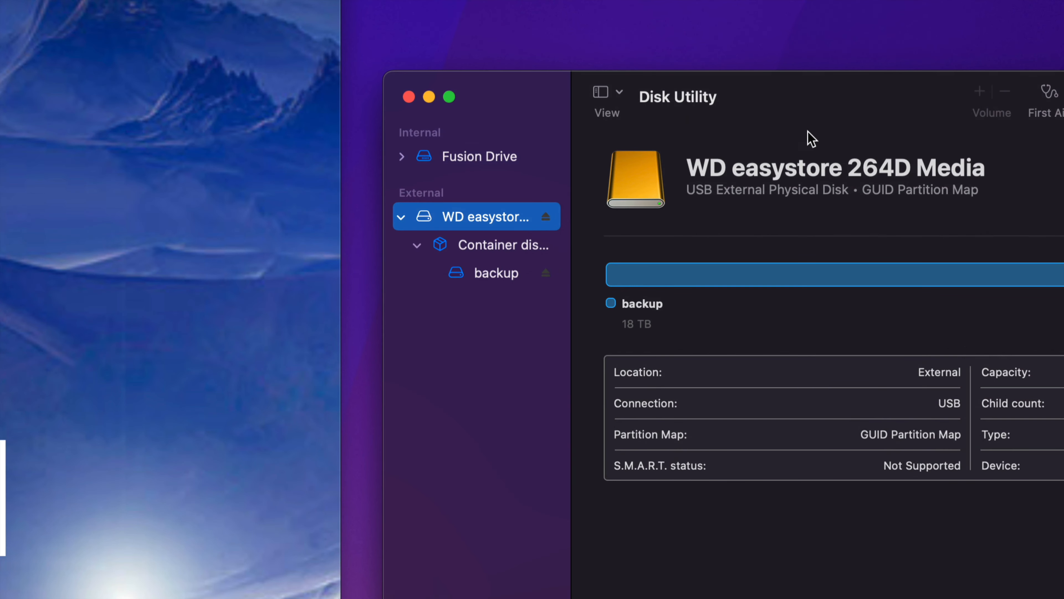
pyautogui.moveTo(828, 110); pyautogui.dragTo(528, 114)
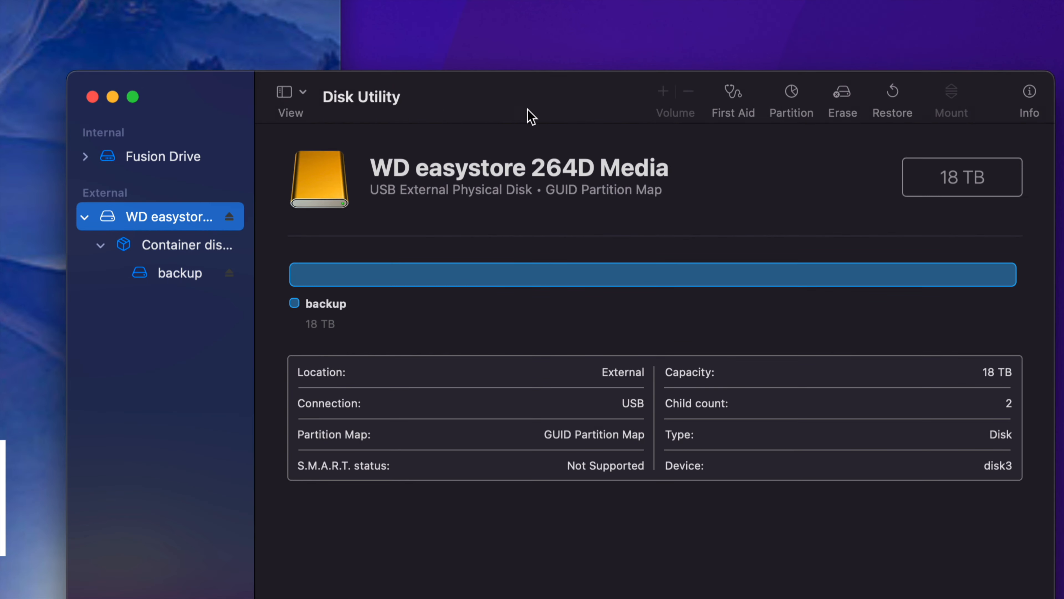
# Step: Start erasing the WD easystore disk, choosing Mac OS Extended (Journaled) as the format and then switching it to ExFAT
pyautogui.click(840, 93)
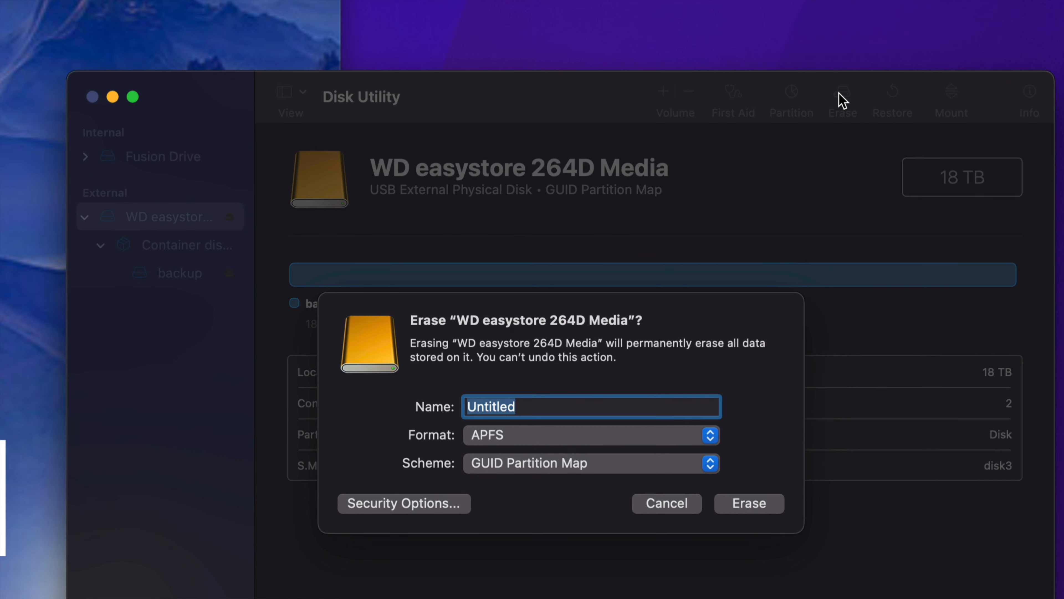
pyautogui.click(498, 436)
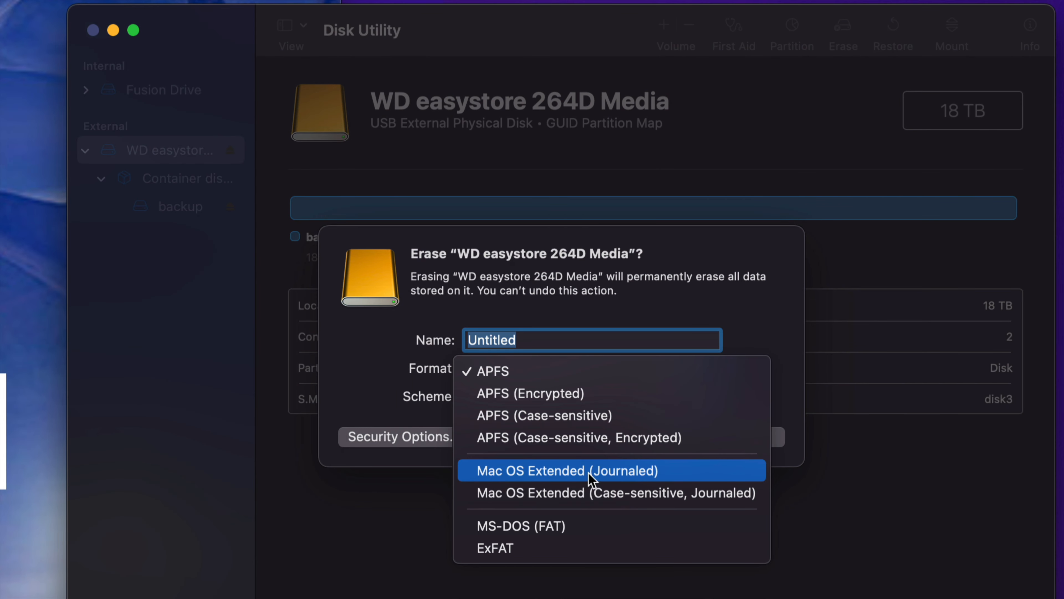
pyautogui.click(678, 473)
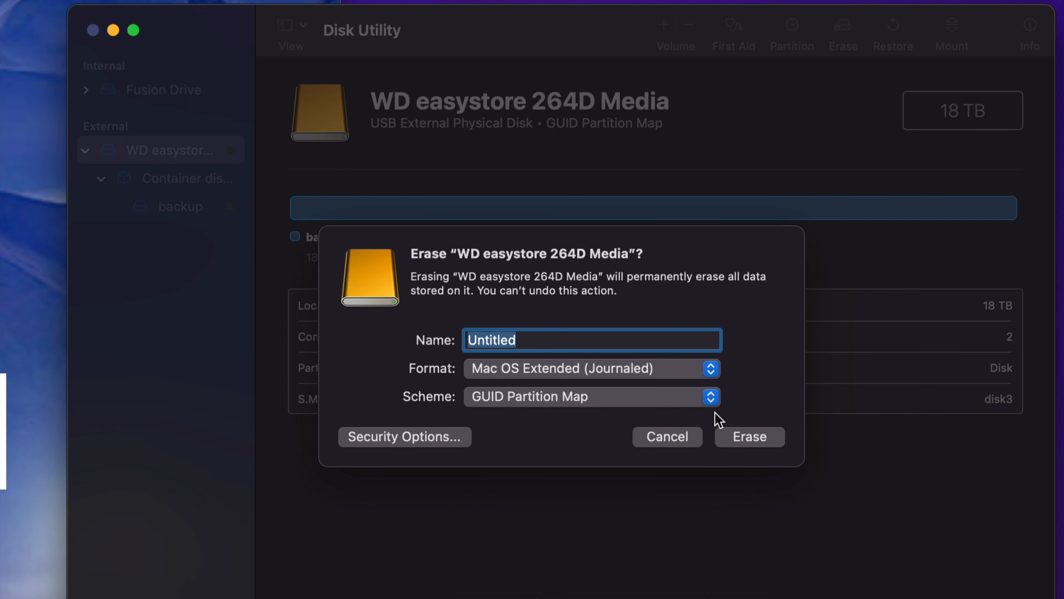
pyautogui.click(705, 369)
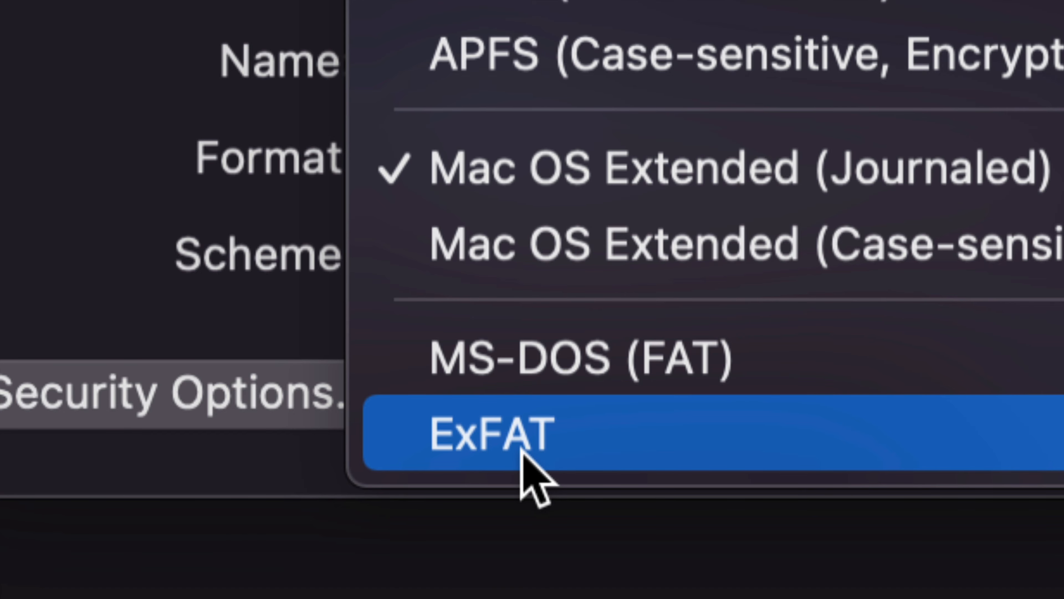
pyautogui.click(521, 450)
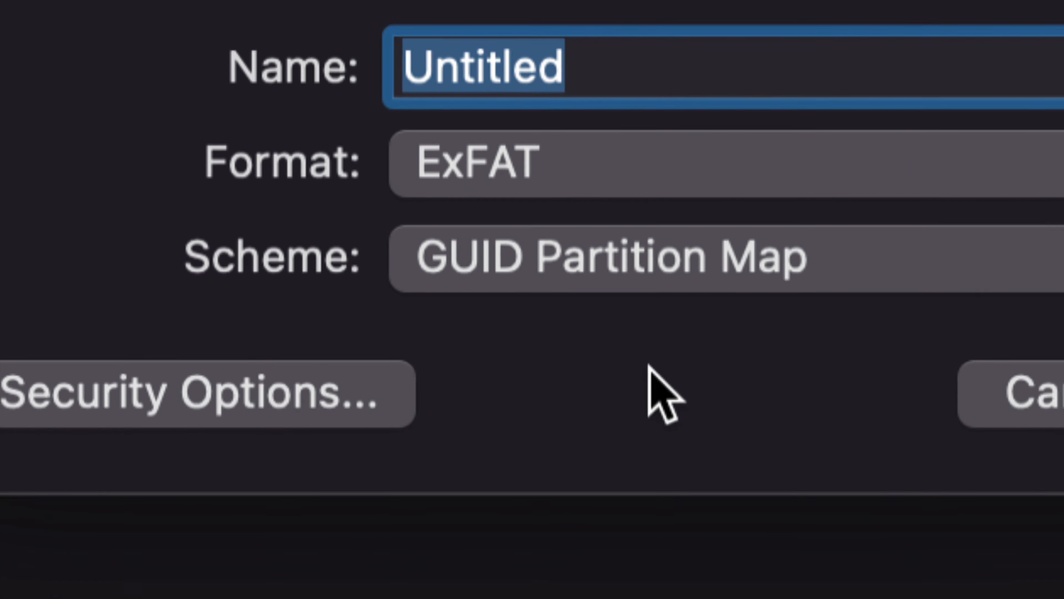
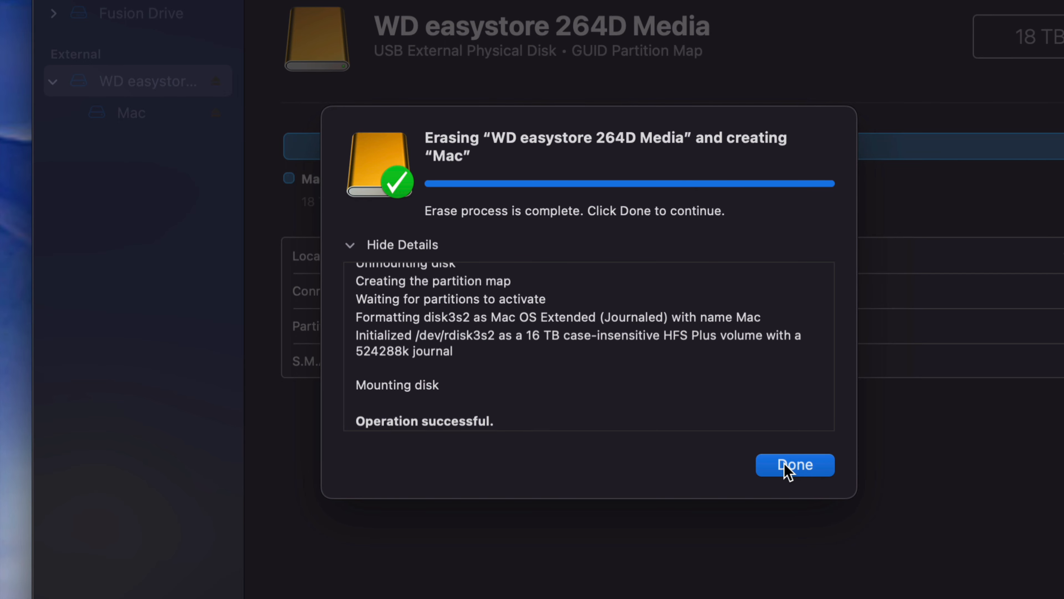
# Step: Close the completed erase of the WD easystore disk
pyautogui.click(796, 467)
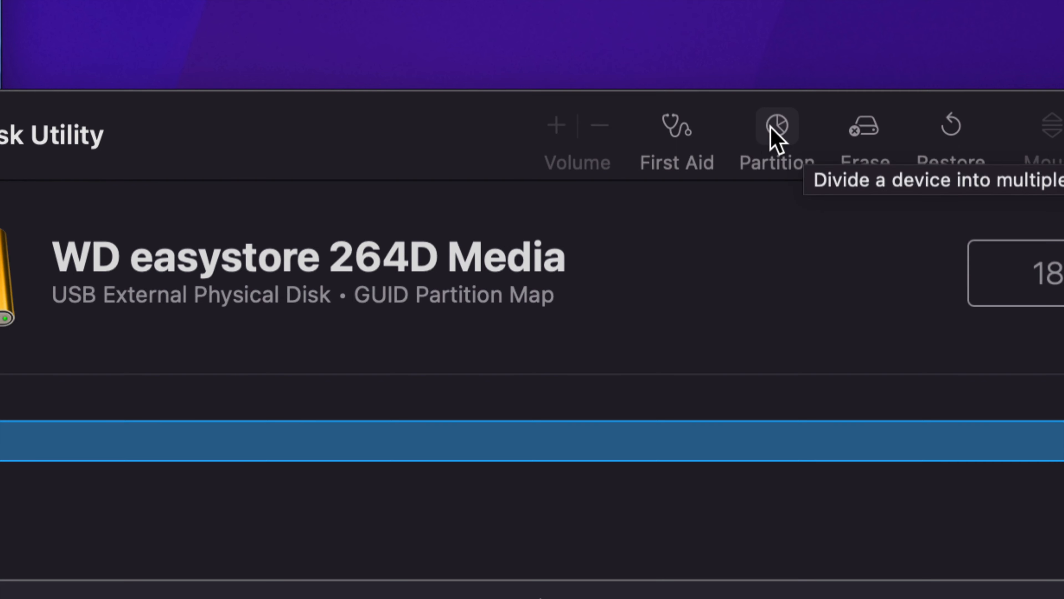
# Step: Start partitioning the WD easystore disk and add two more partitions to its layout
pyautogui.click(776, 138)
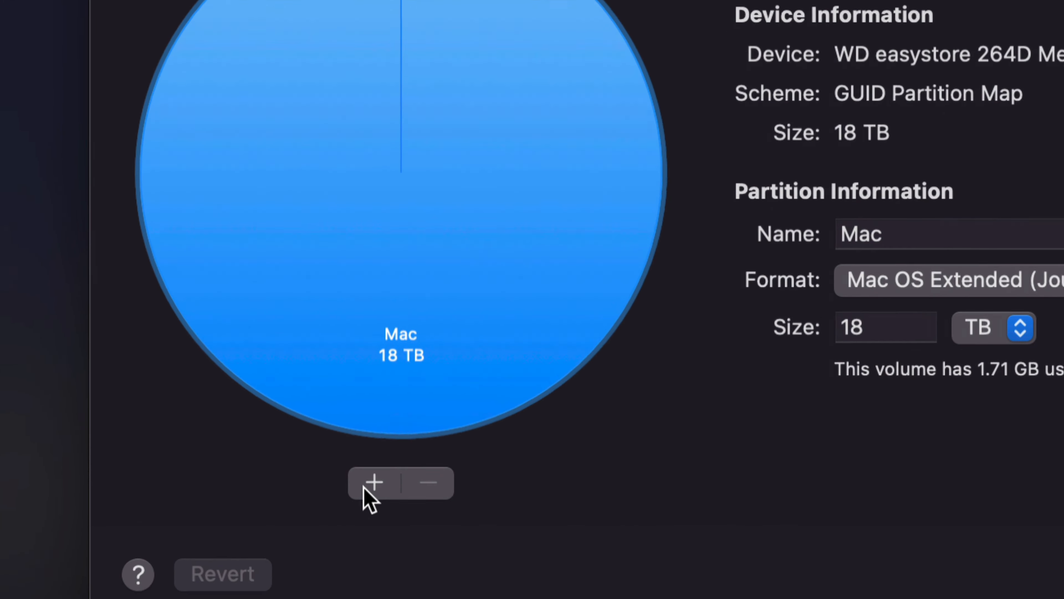
pyautogui.click(372, 481)
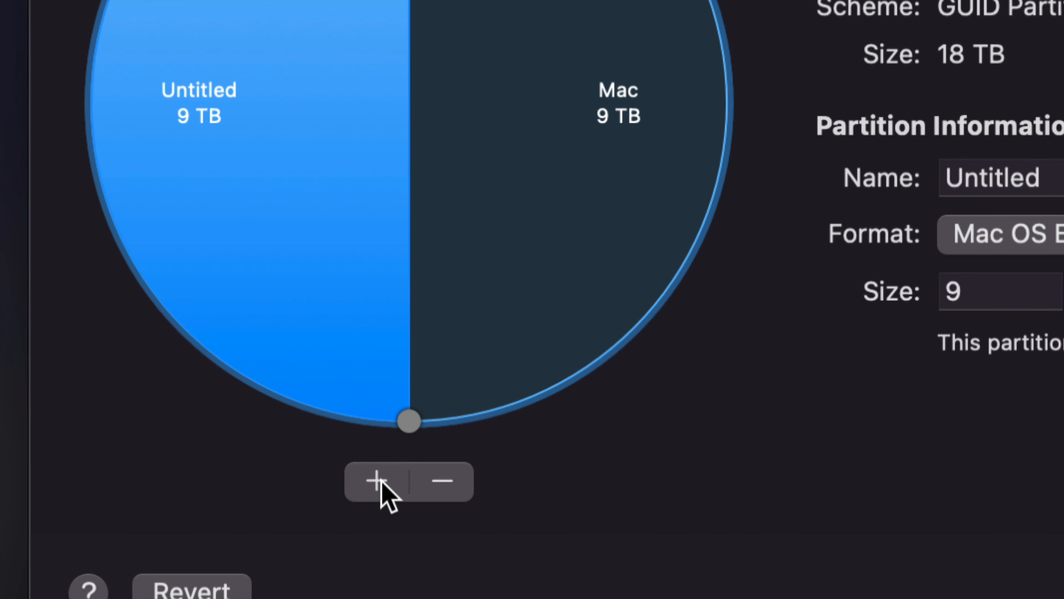
pyautogui.click(381, 486)
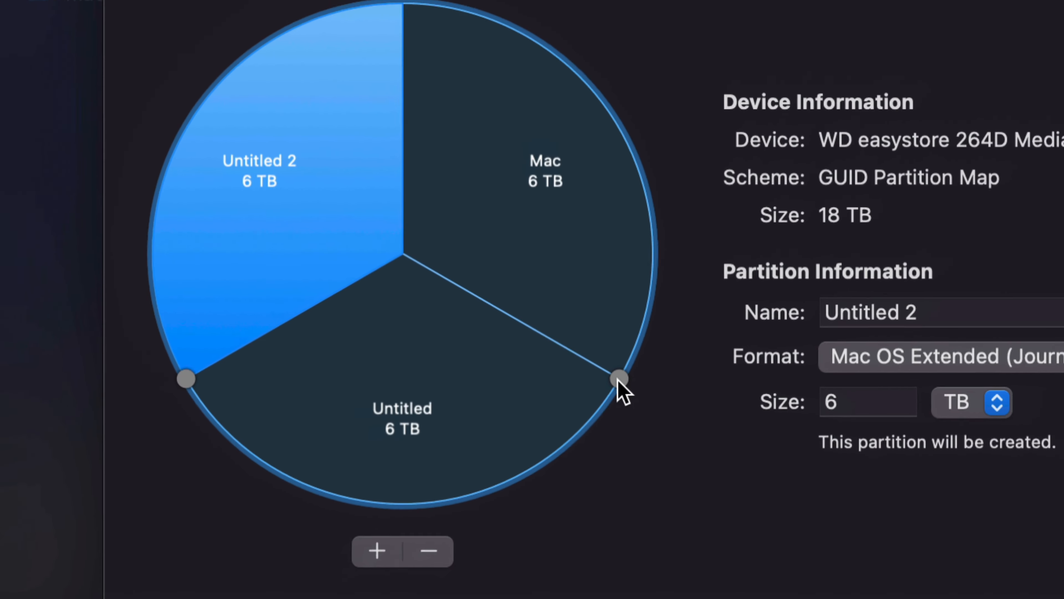
# Step: Shrink the Mac partition to about 2.13 TB, enlarging the adjacent Untitled partition to about 9.87 TB
pyautogui.moveTo(619, 380); pyautogui.dragTo(636, 226)
pyautogui.moveTo(633, 264); pyautogui.dragTo(611, 167)
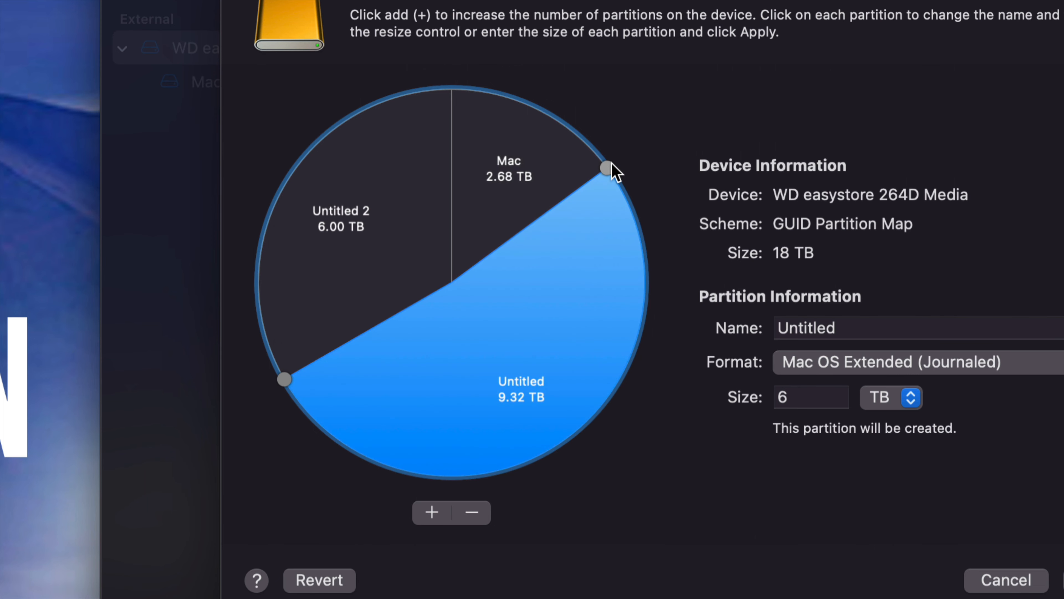
pyautogui.moveTo(612, 163); pyautogui.dragTo(586, 135)
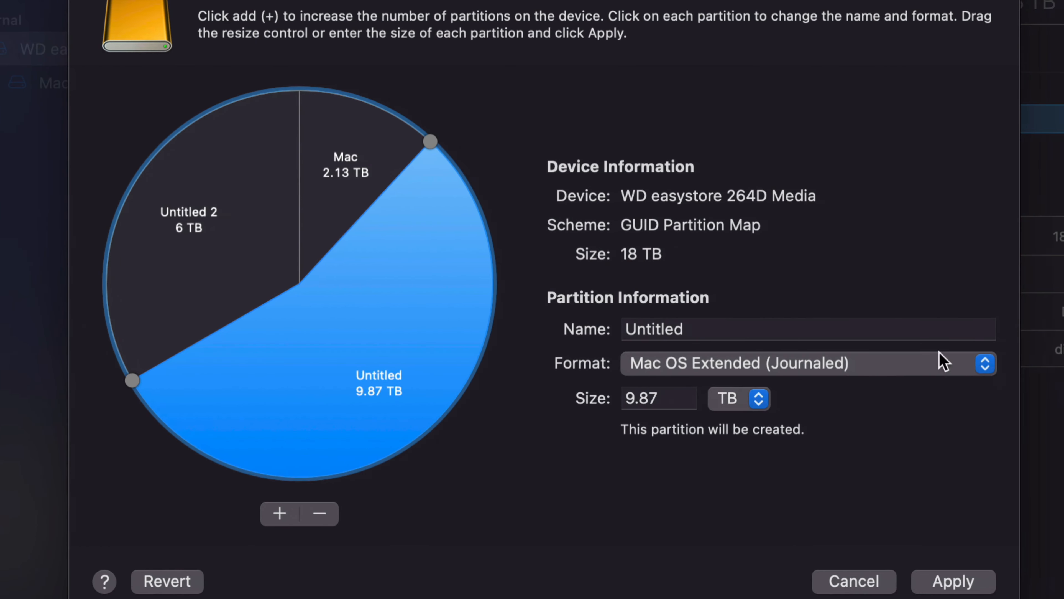
# Step: Name the 9.87 TB Untitled partition "Time Machine"
pyautogui.moveTo(871, 326); pyautogui.dragTo(783, 326)
pyautogui.write('T')
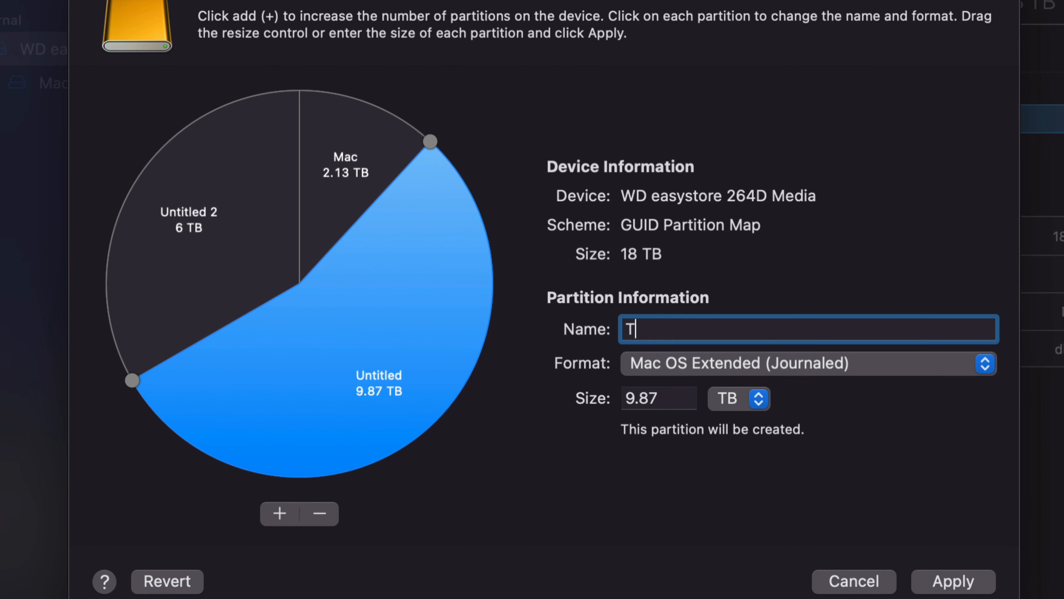
pyautogui.write('ime Machine')
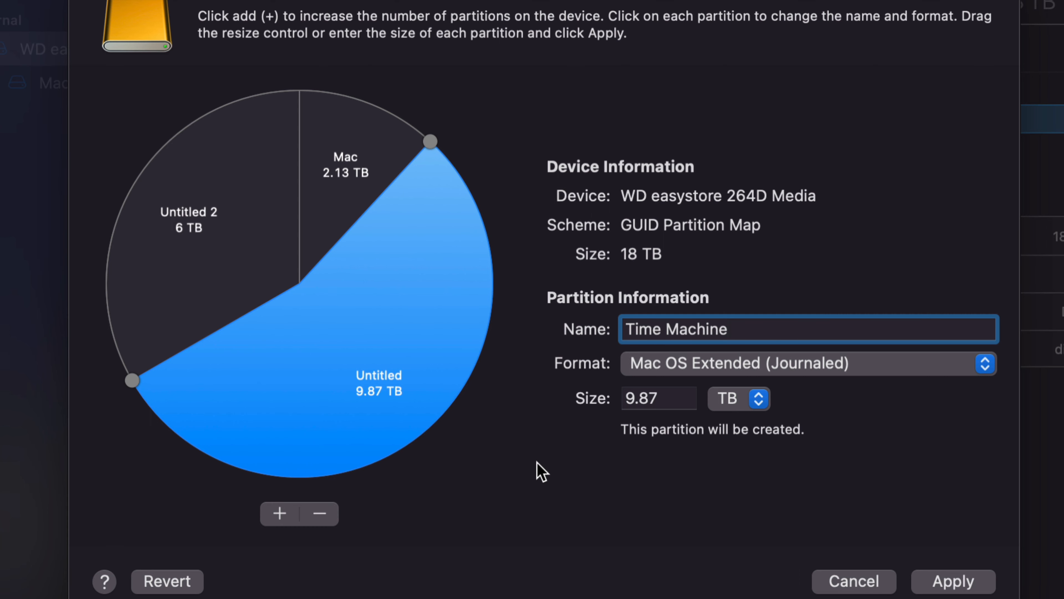
# Step: Set up the Mac partition as an ExFAT partition of about 1.98 TB named "Windows"
pyautogui.click(350, 169)
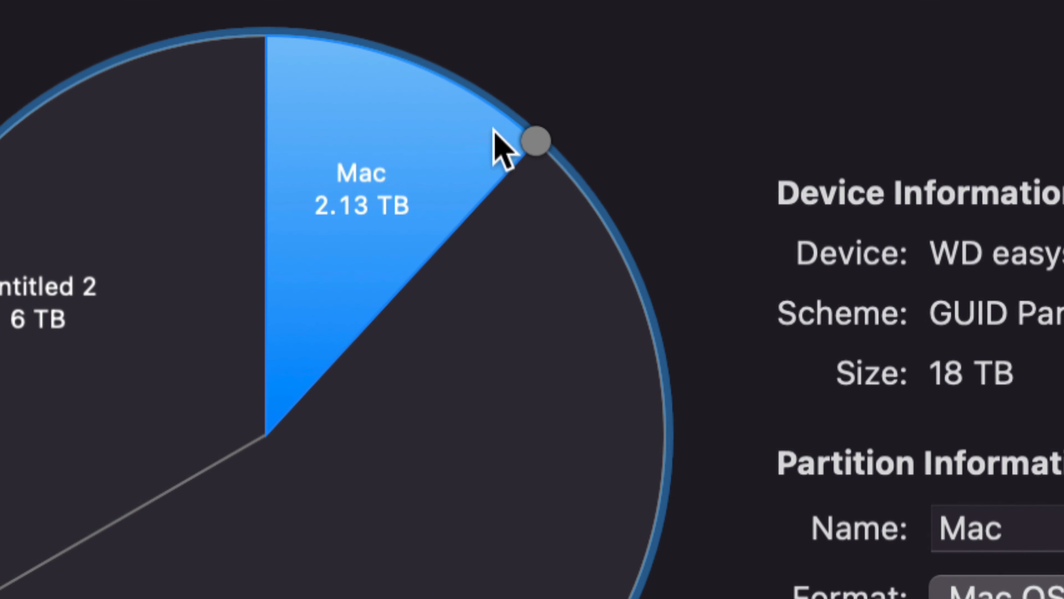
pyautogui.moveTo(525, 136); pyautogui.dragTo(516, 127)
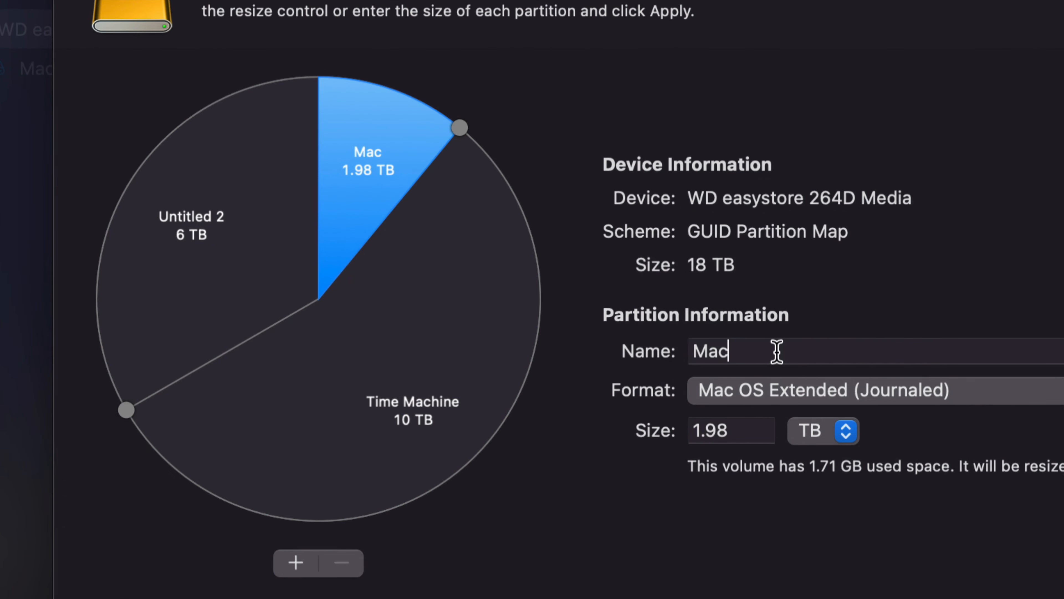
pyautogui.moveTo(807, 360); pyautogui.dragTo(738, 364)
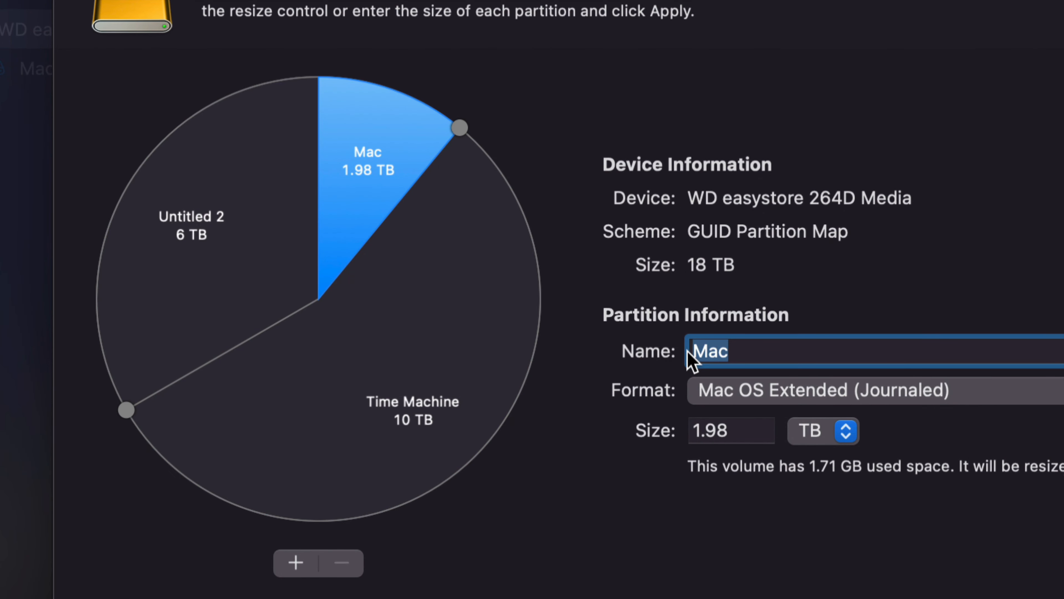
pyautogui.write('Window')
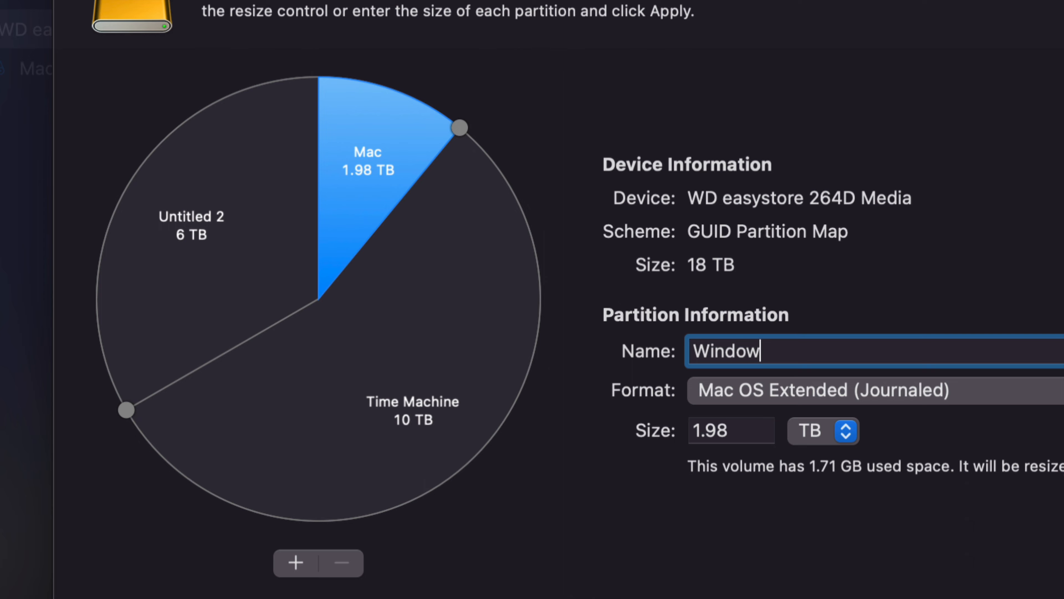
pyautogui.write('s')
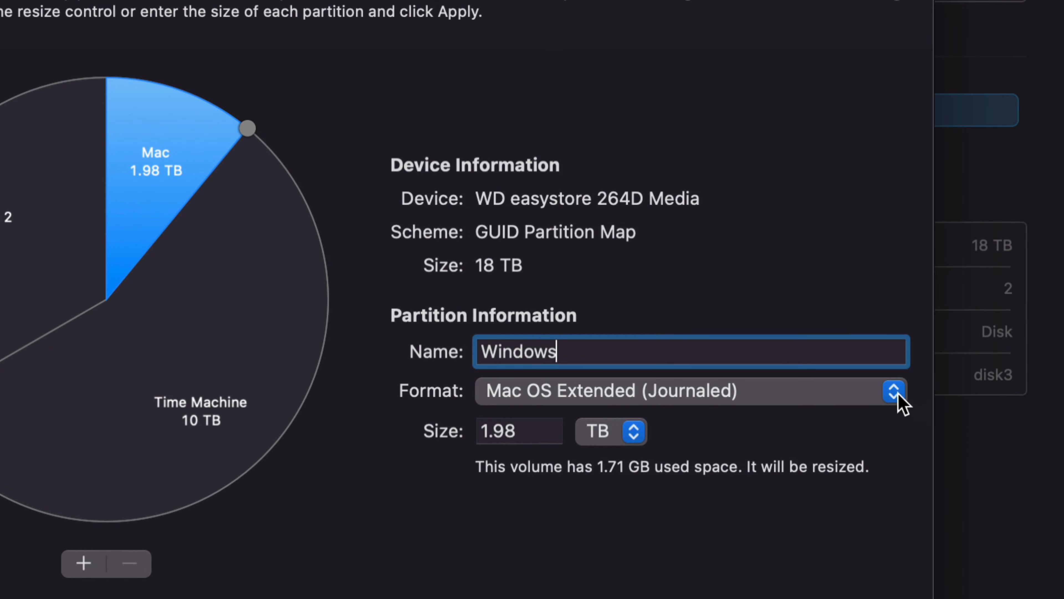
pyautogui.click(897, 392)
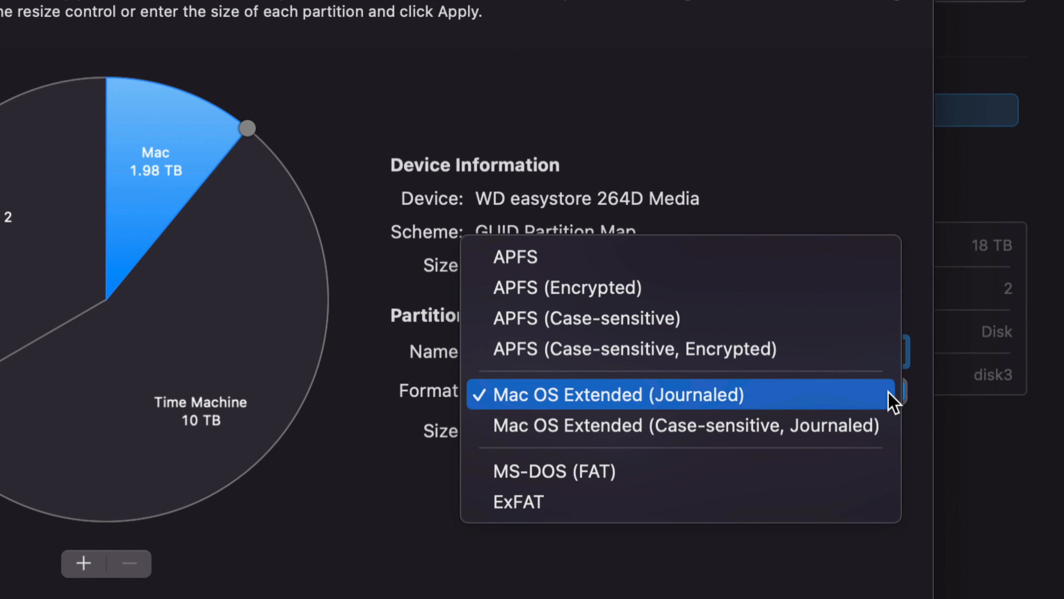
pyautogui.click(660, 501)
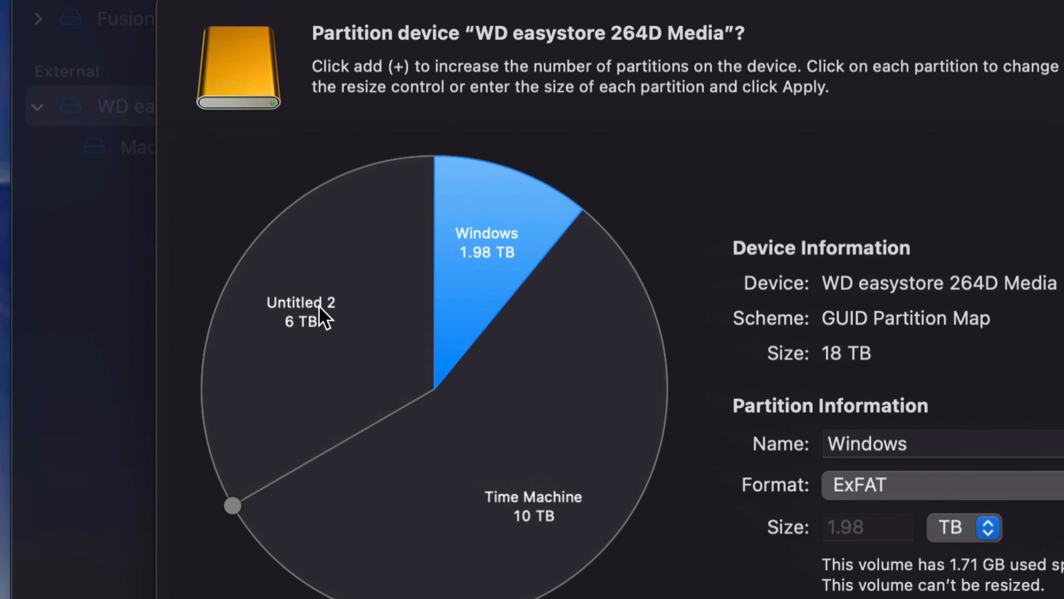
# Step: Name the Untitled 2 partition "Mac Backup" and keep its format as Mac OS Extended (Journaled)
pyautogui.click(314, 307)
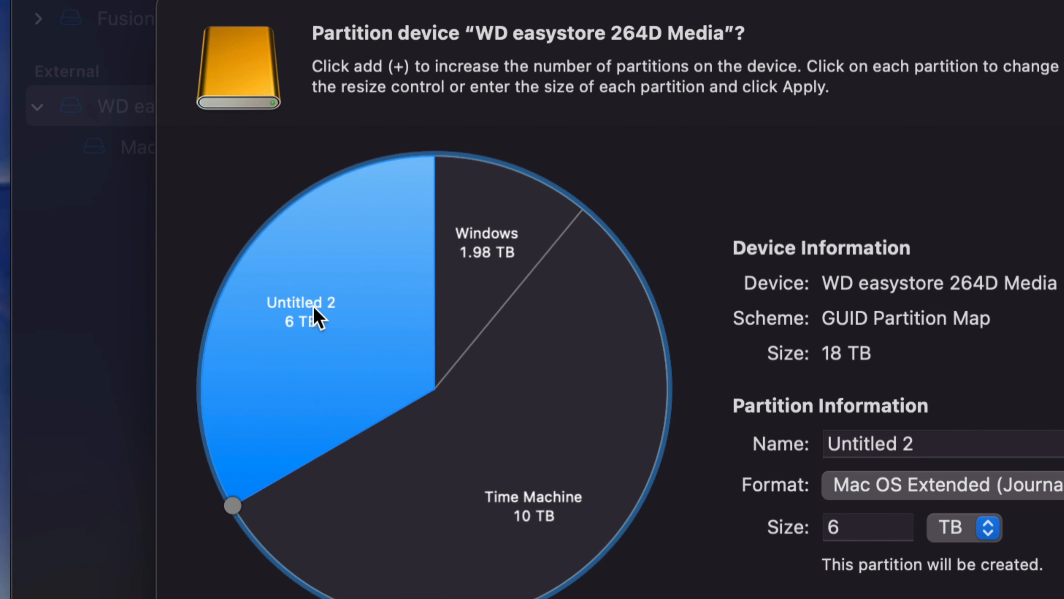
pyautogui.moveTo(915, 443); pyautogui.dragTo(824, 443)
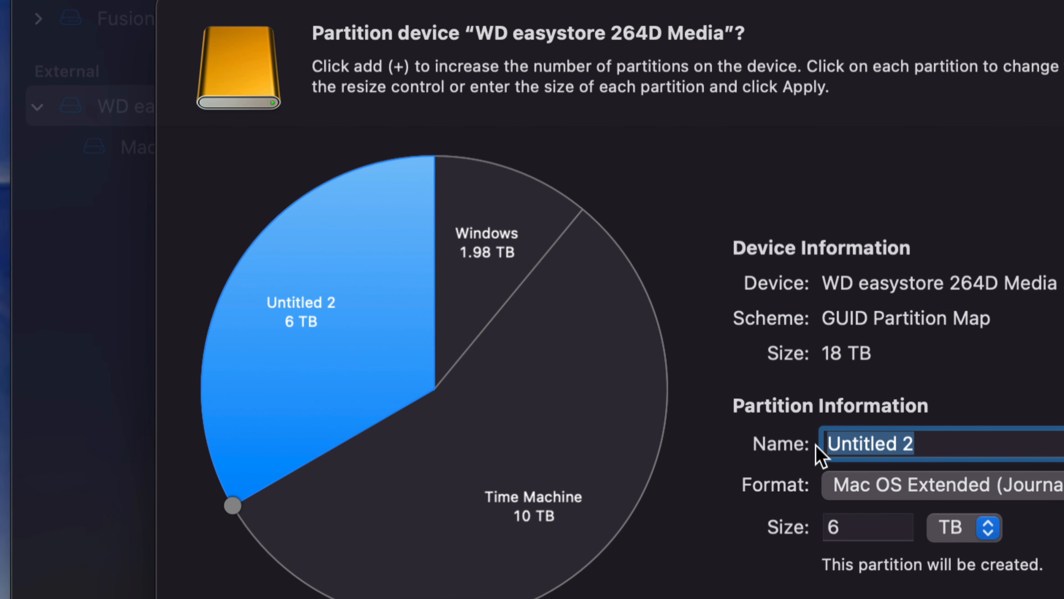
pyautogui.write('Mac Backu')
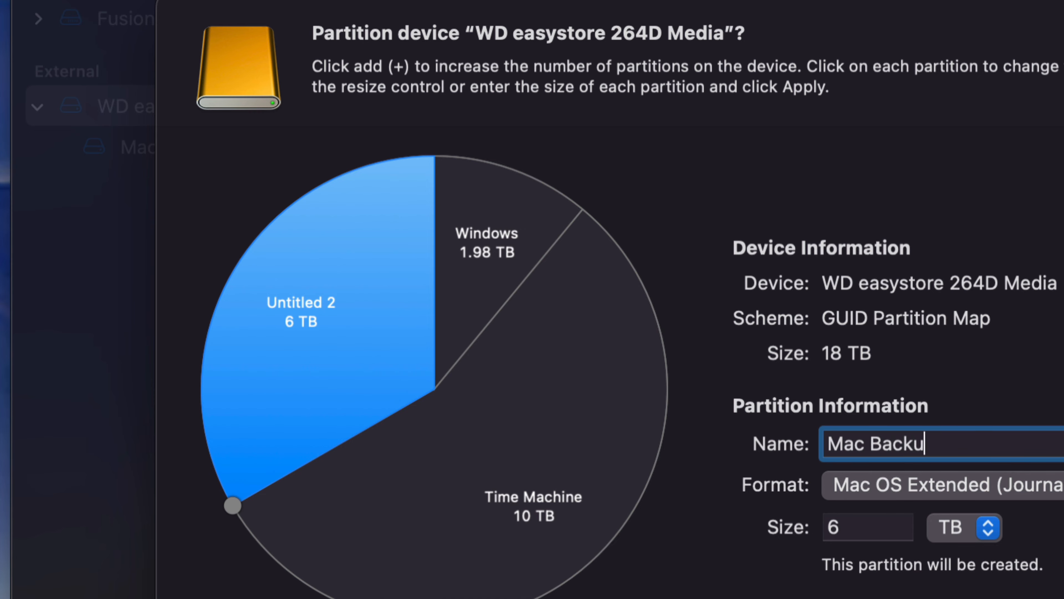
pyautogui.write('p')
pyautogui.click(1056, 483)
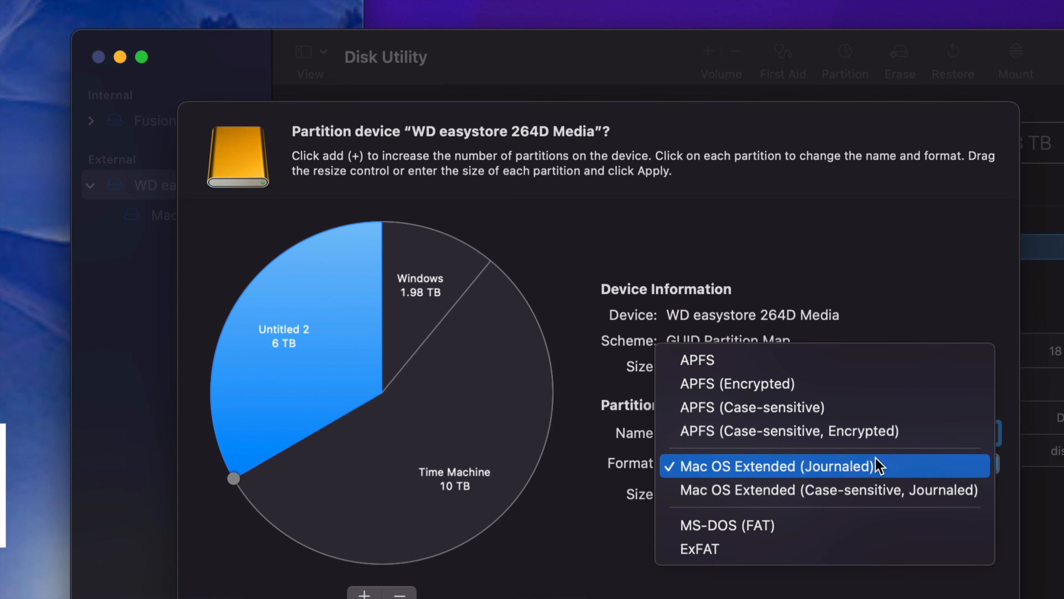
pyautogui.click(876, 458)
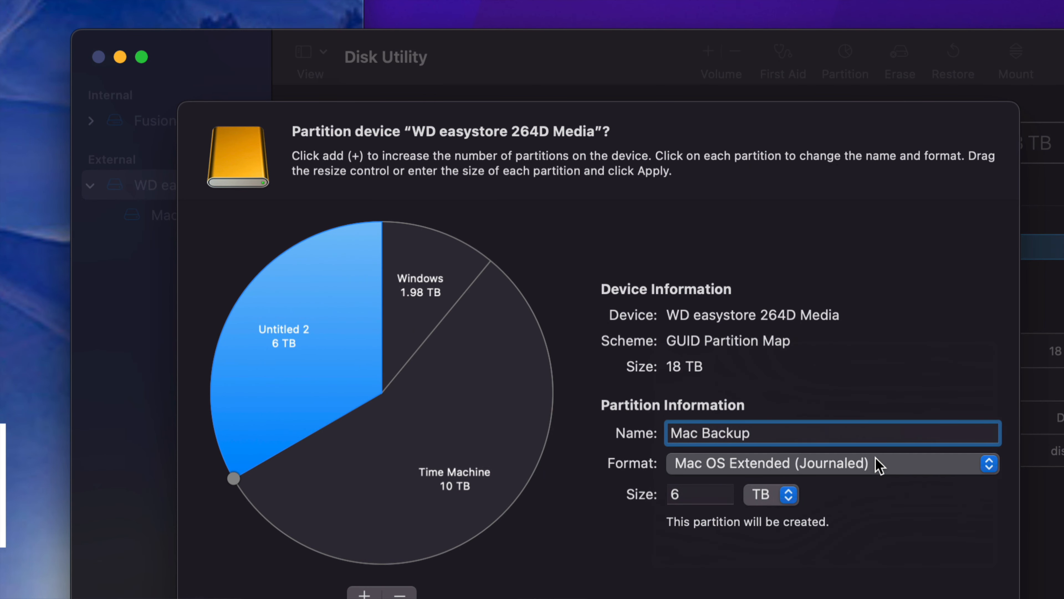
pyautogui.click(875, 457)
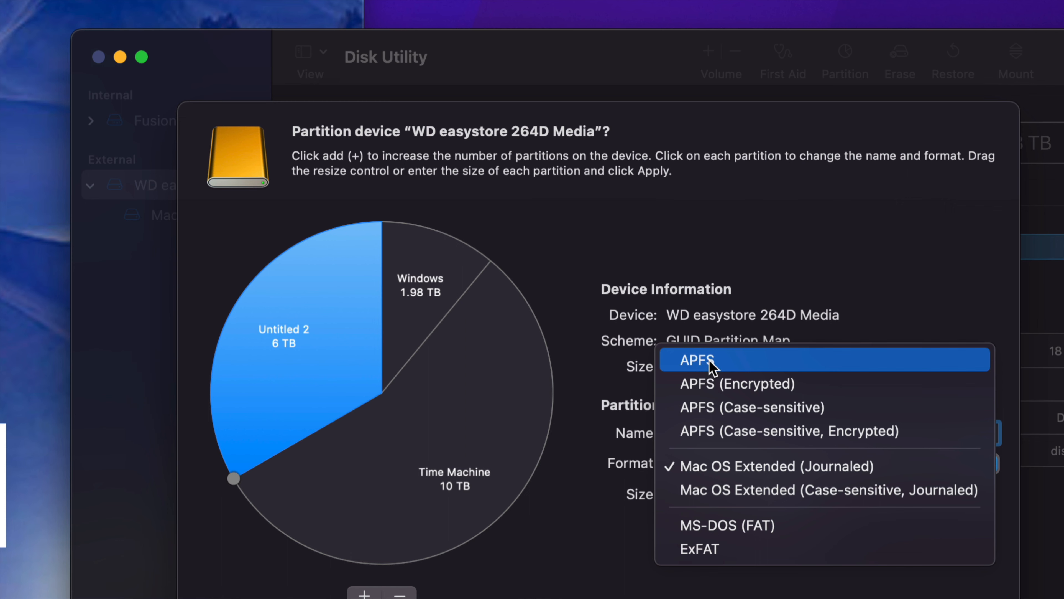
pyautogui.click(749, 478)
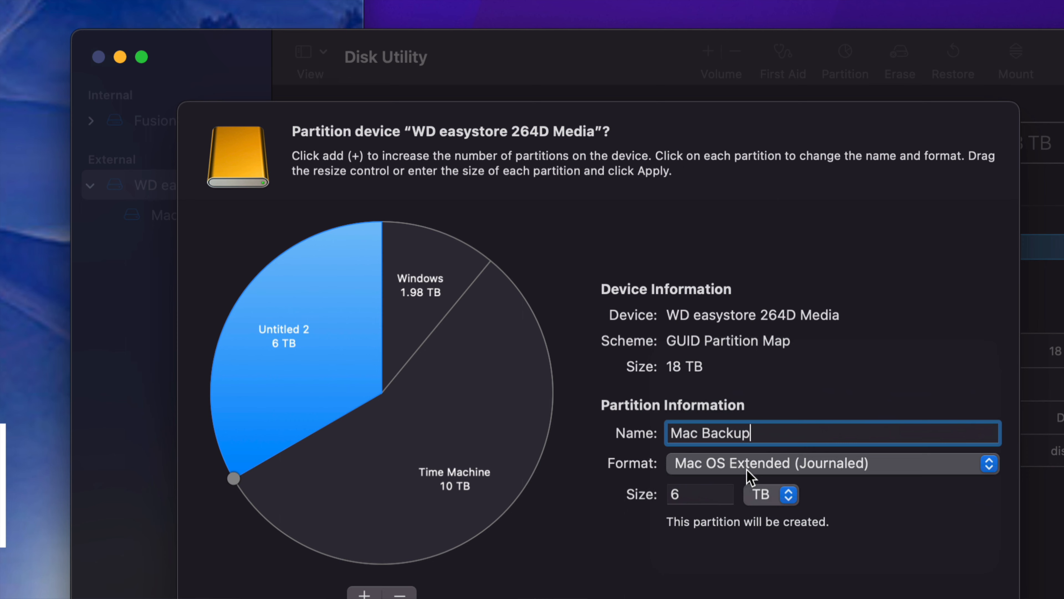
# Step: Review the name, format and size of the Windows, Mac Backup and Time Machine partitions in the layout
pyautogui.click(524, 419)
pyautogui.click(425, 327)
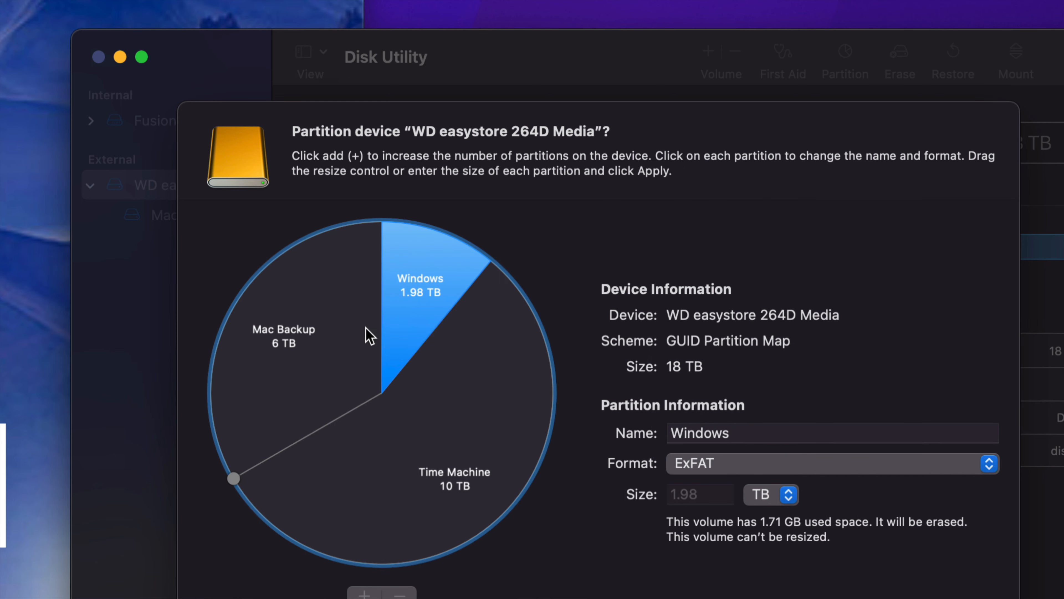
pyautogui.click(368, 335)
pyautogui.click(478, 419)
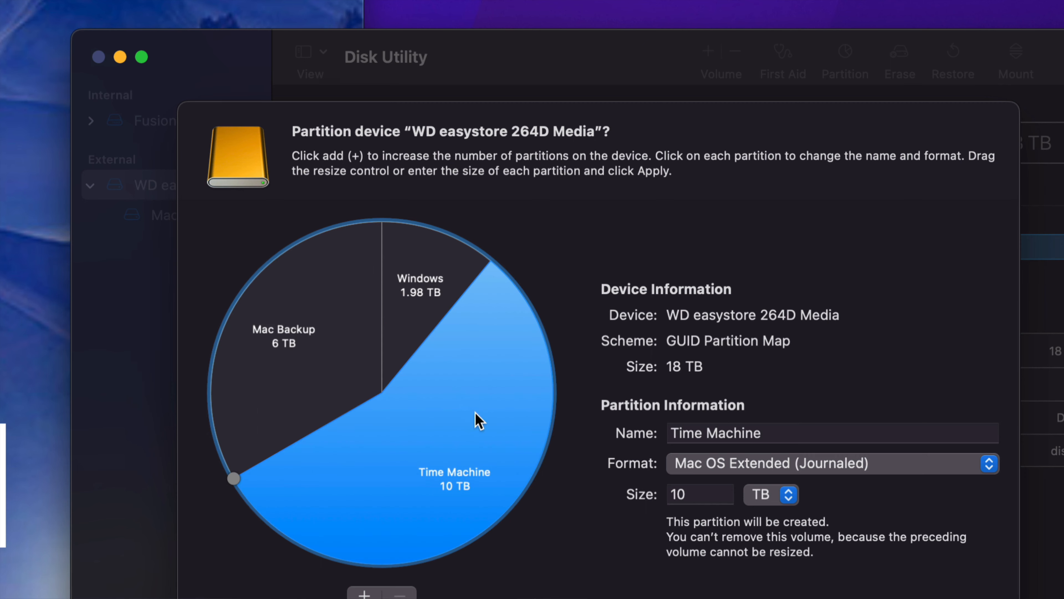
pyautogui.click(412, 324)
pyautogui.click(362, 339)
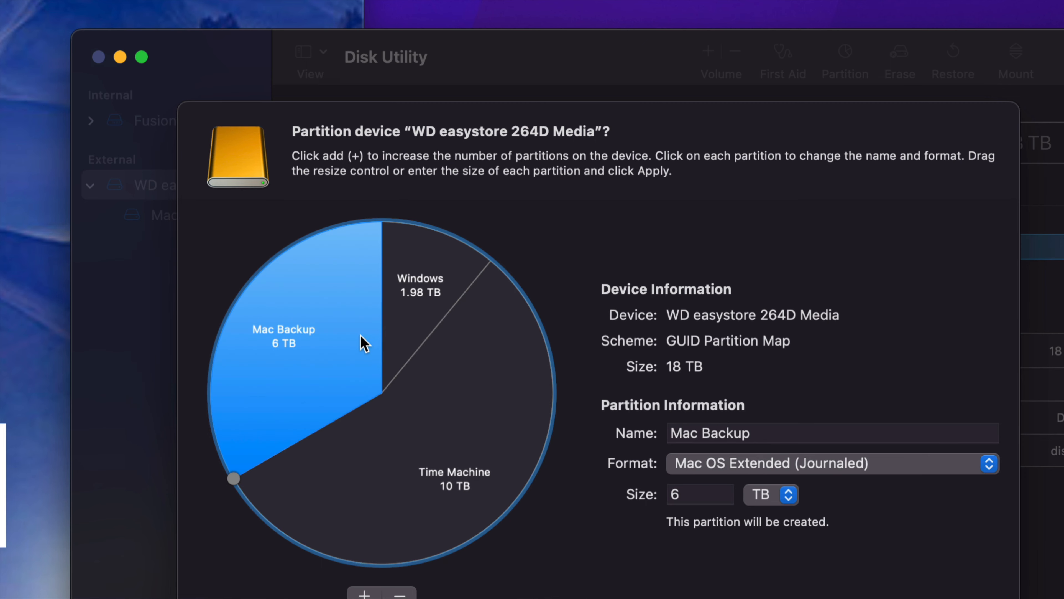
pyautogui.click(445, 408)
pyautogui.click(400, 333)
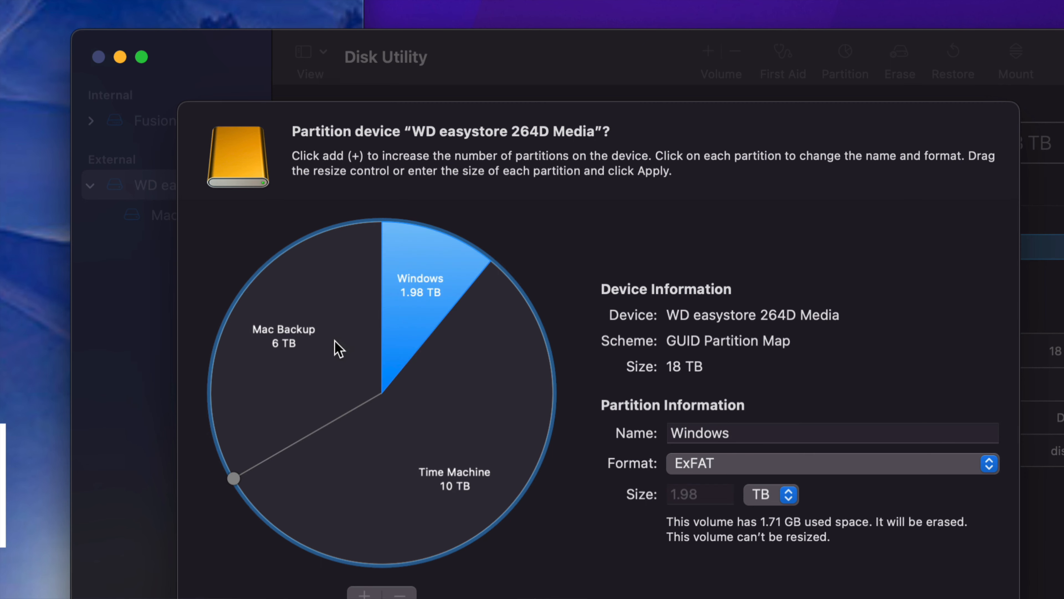
pyautogui.click(335, 340)
pyautogui.click(433, 396)
pyautogui.click(406, 319)
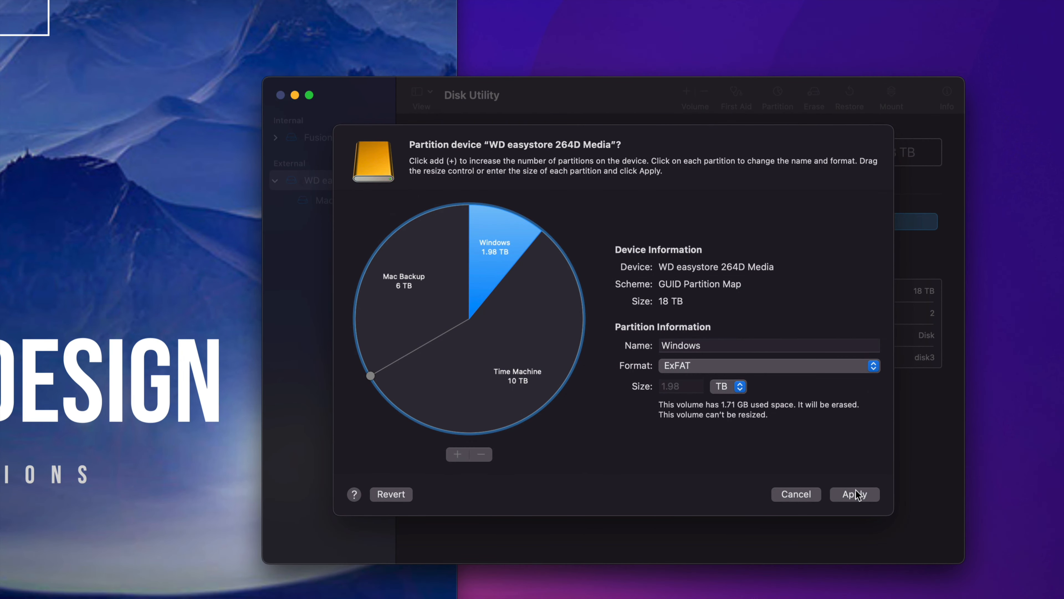
# Step: Apply the new partition layout to the WD easystore disk, confirm the partitioning, and close the completed operation
pyautogui.click(867, 499)
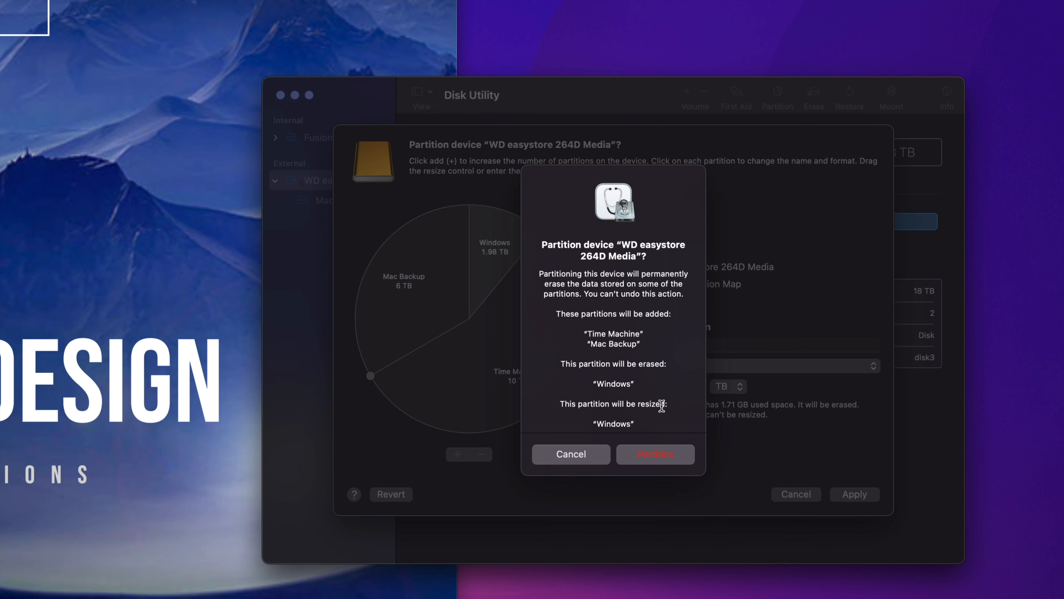
pyautogui.click(656, 455)
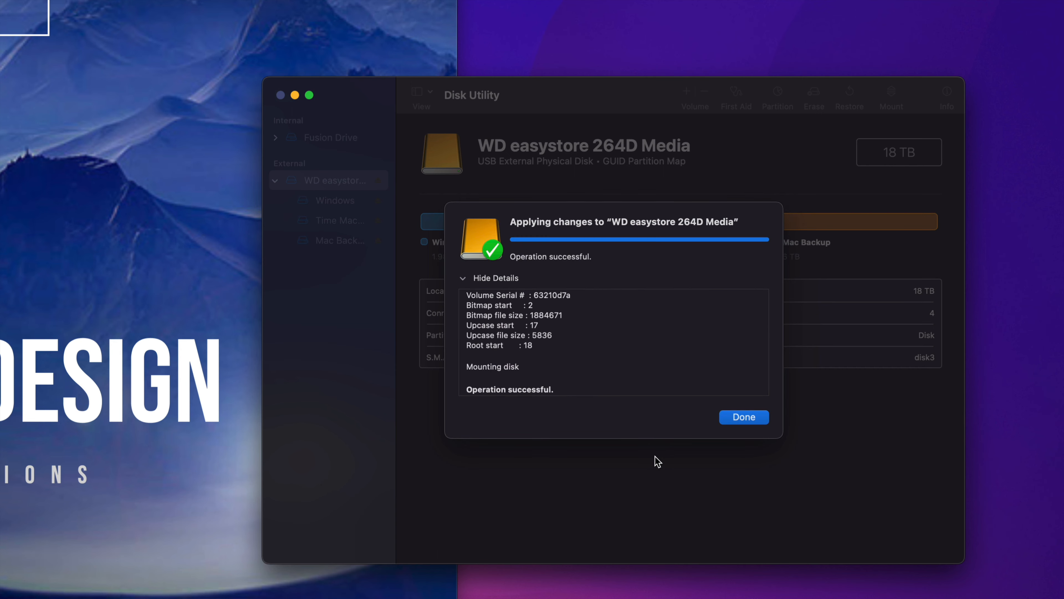
pyautogui.click(753, 418)
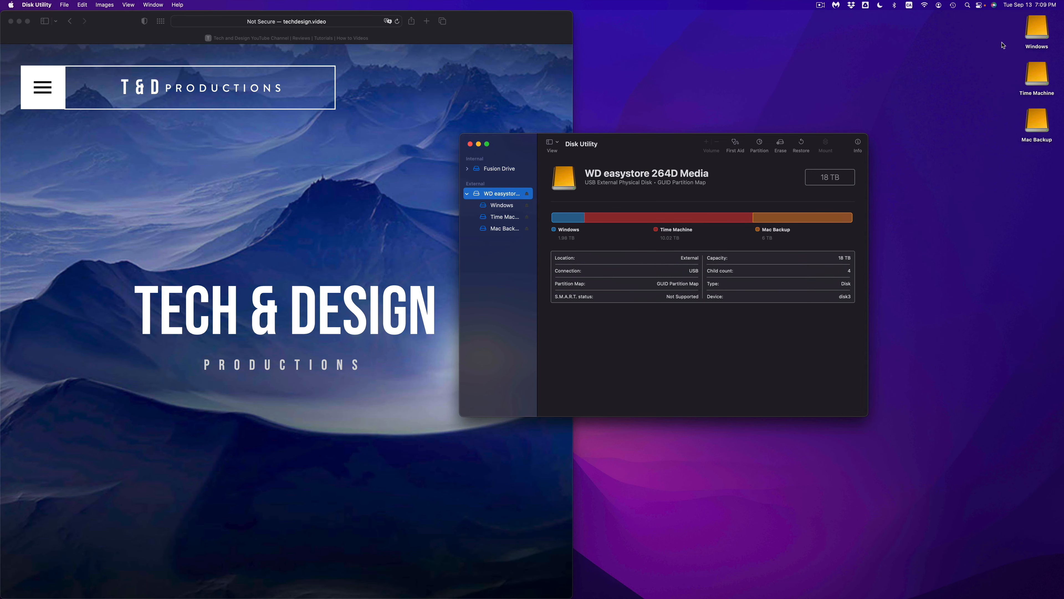
# Step: Move the Windows, Time Machine and Mac Backup drive icons together to a clearer area of the desktop
pyautogui.moveTo(1001, 30); pyautogui.dragTo(1039, 126)
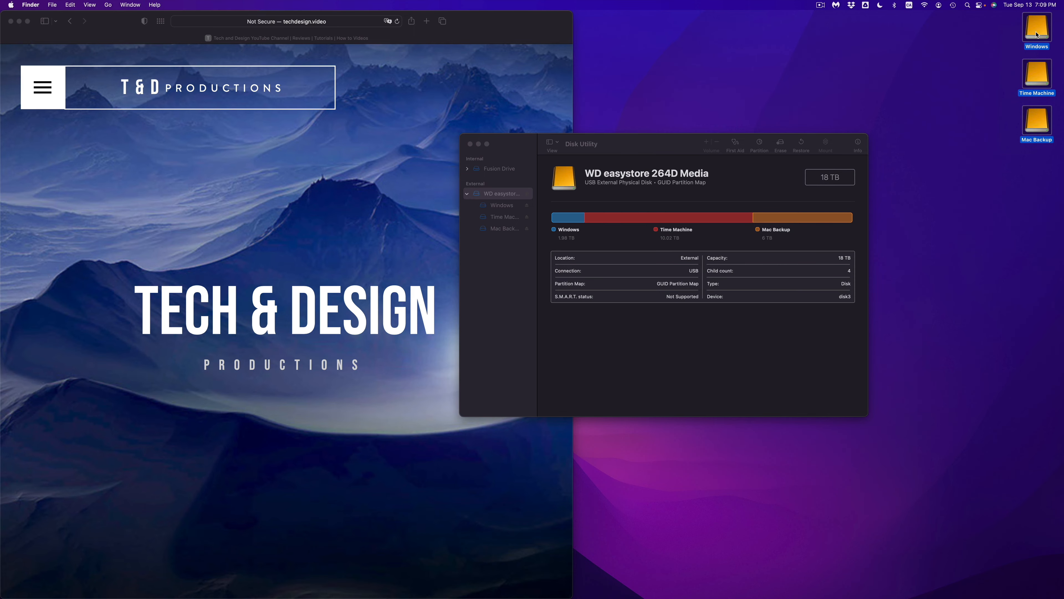
pyautogui.moveTo(1037, 34); pyautogui.dragTo(939, 146)
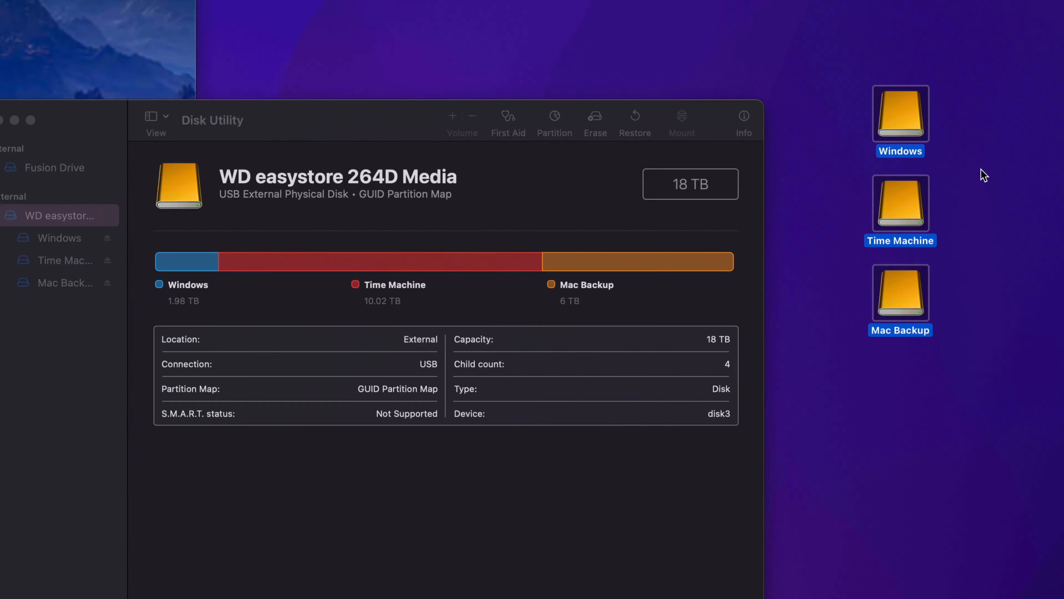
pyautogui.click(939, 122)
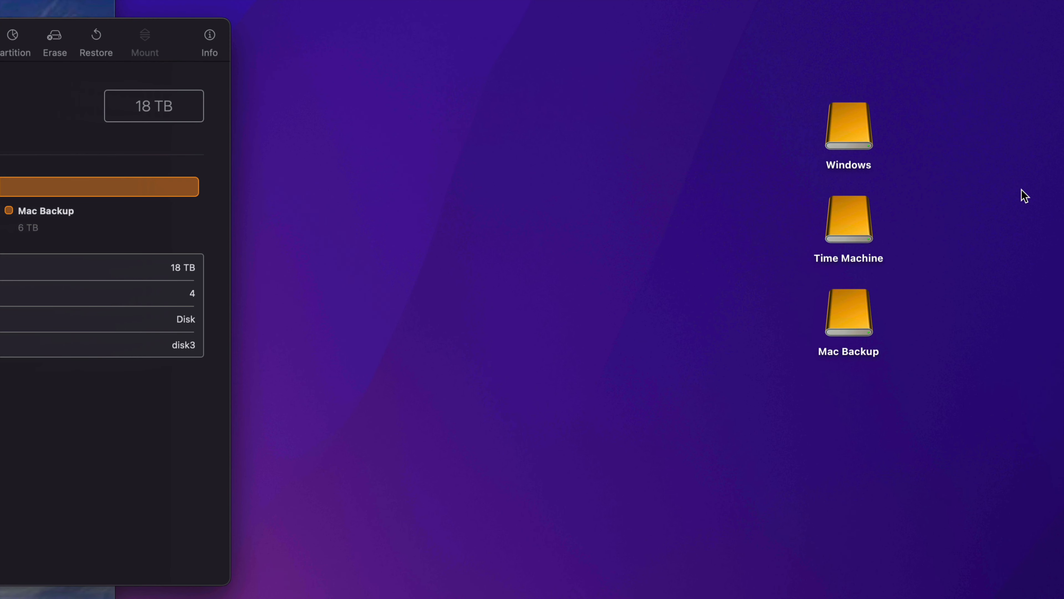
# Step: Open the Windows volume to check its contents, close it, and open the Time Machine volume
pyautogui.doubleClick(867, 126)
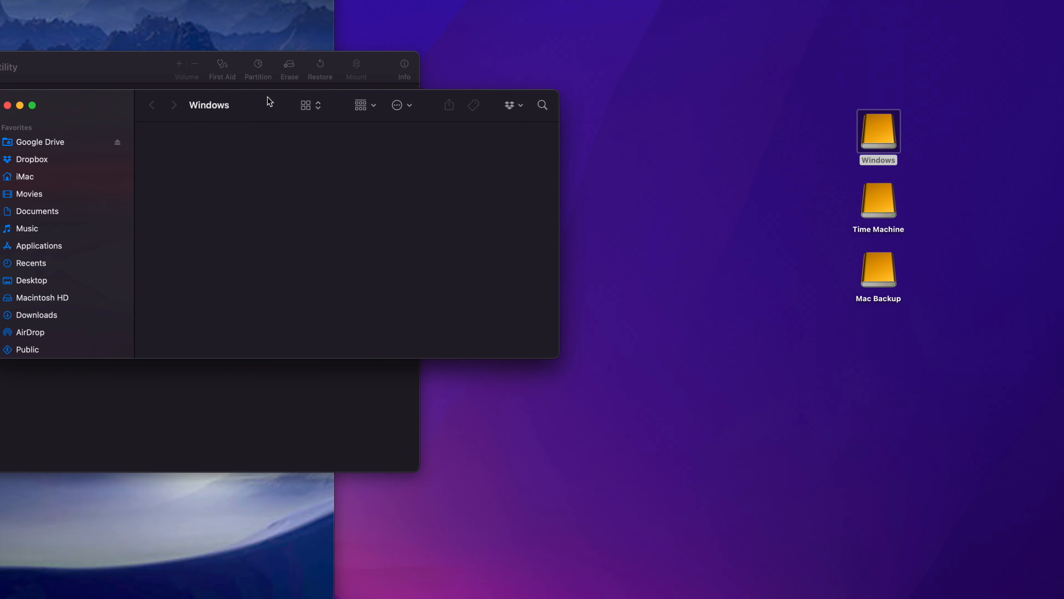
pyautogui.moveTo(270, 101); pyautogui.dragTo(456, 143)
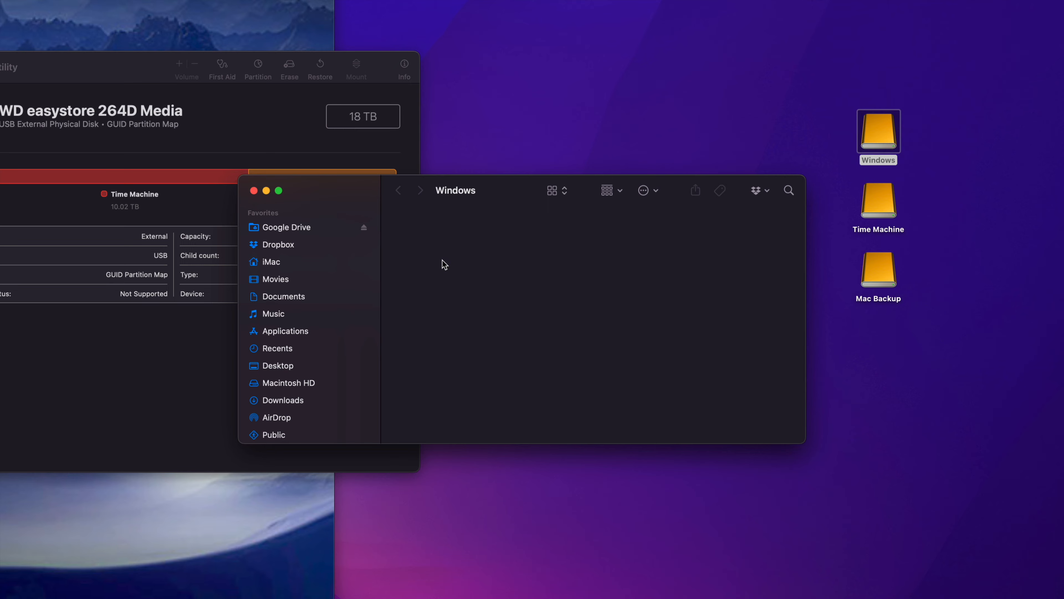
pyautogui.press('cmd+w')
pyautogui.doubleClick(886, 199)
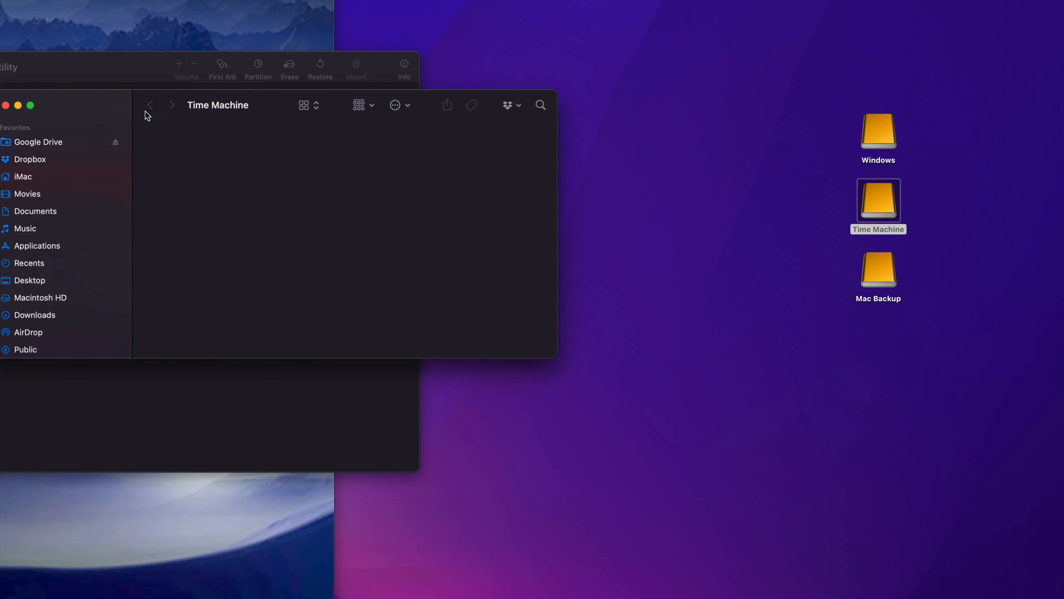
# Step: Close the Time Machine volume window, open the Mac Backup volume to check its contents, and close it
pyautogui.moveTo(115, 108); pyautogui.dragTo(228, 174)
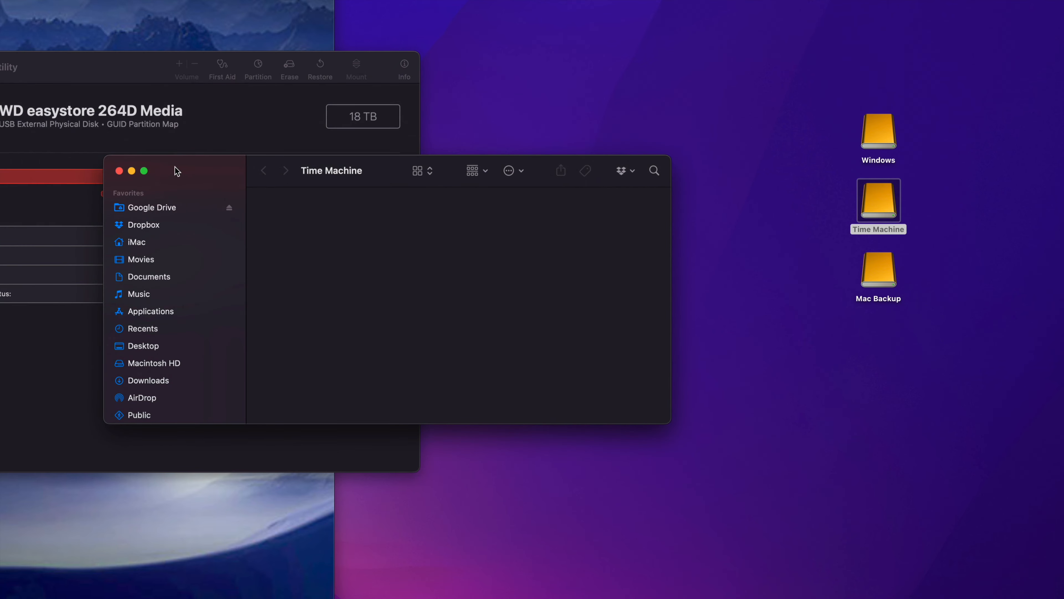
pyautogui.click(119, 171)
pyautogui.doubleClick(882, 283)
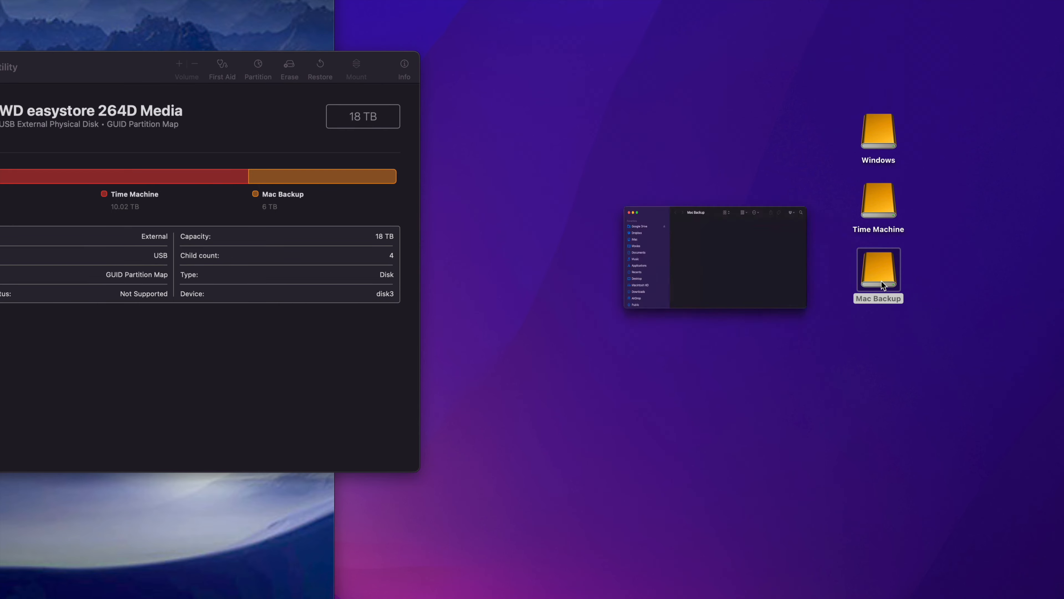
pyautogui.moveTo(147, 97); pyautogui.dragTo(331, 204)
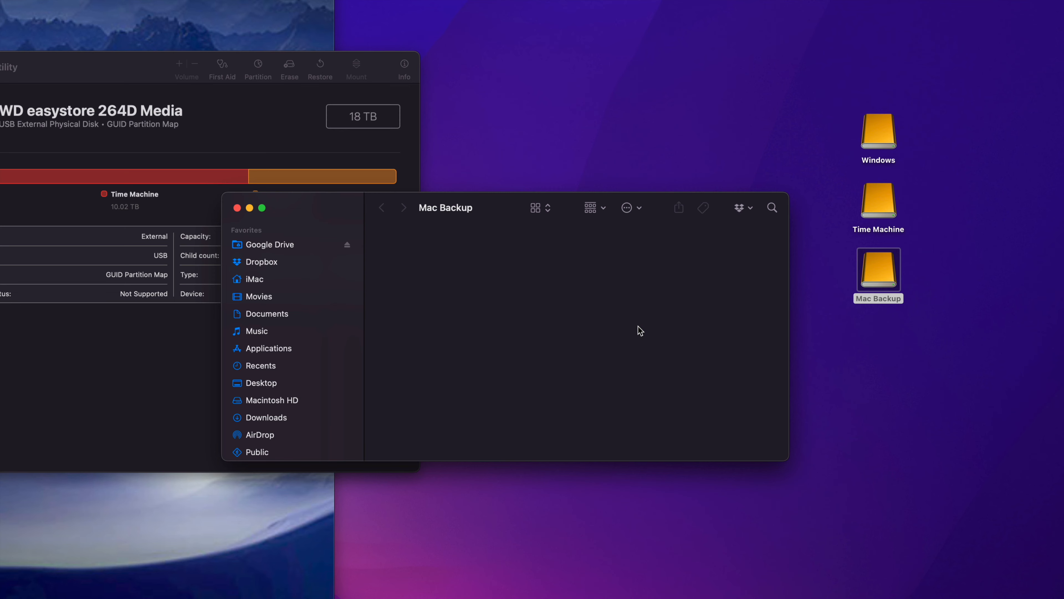
pyautogui.press('super+w')
# Step: Move the Disk Utility window closer to the drive icons and close it
pyautogui.click(870, 205)
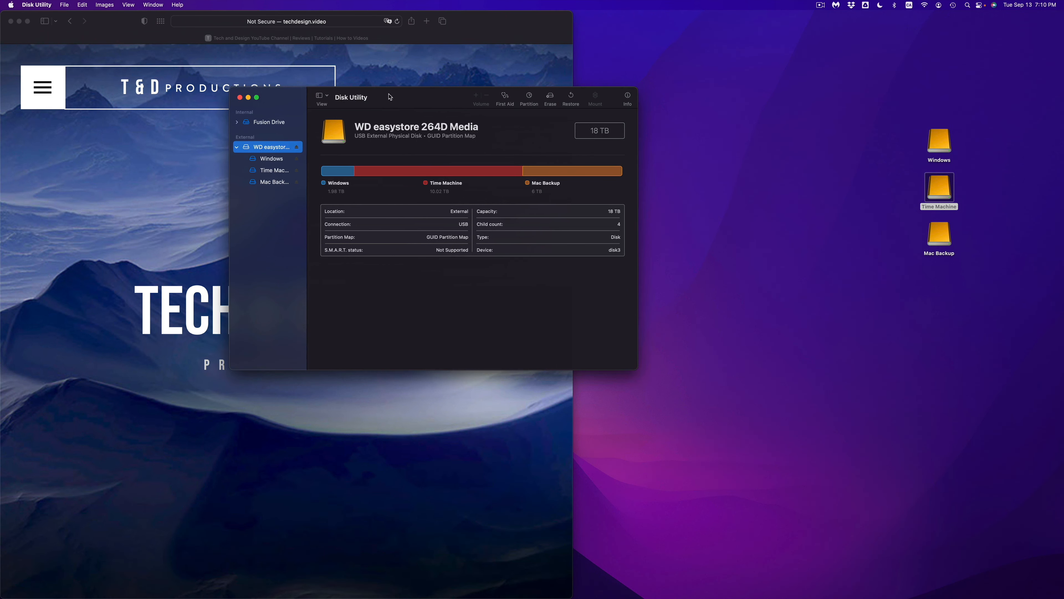
pyautogui.moveTo(289, 97); pyautogui.dragTo(512, 165)
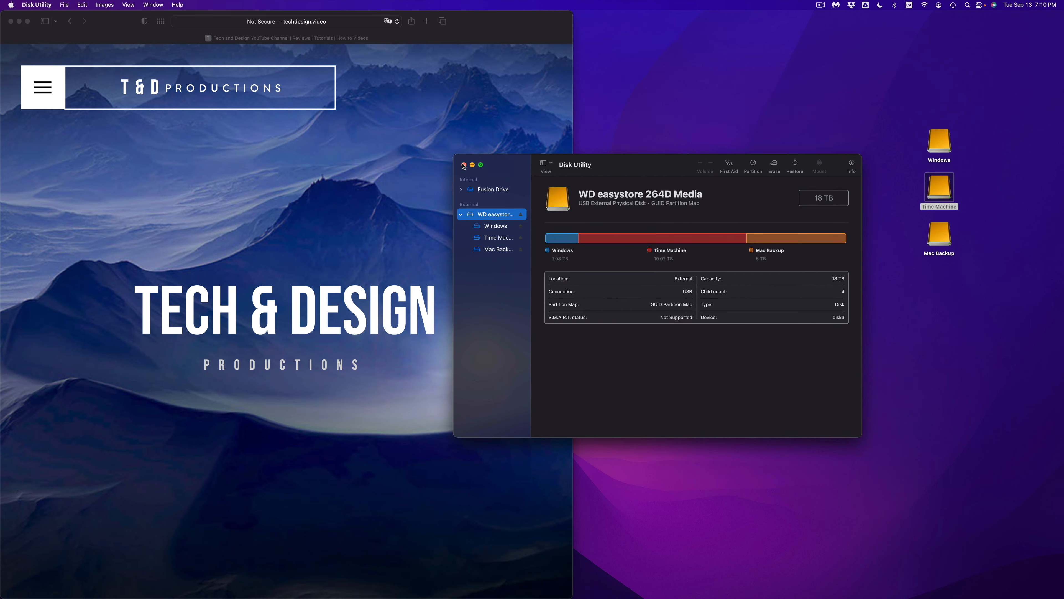
pyautogui.click(463, 164)
# Step: Open the Time Machine settings in System Preferences
pyautogui.moveTo(466, 593)
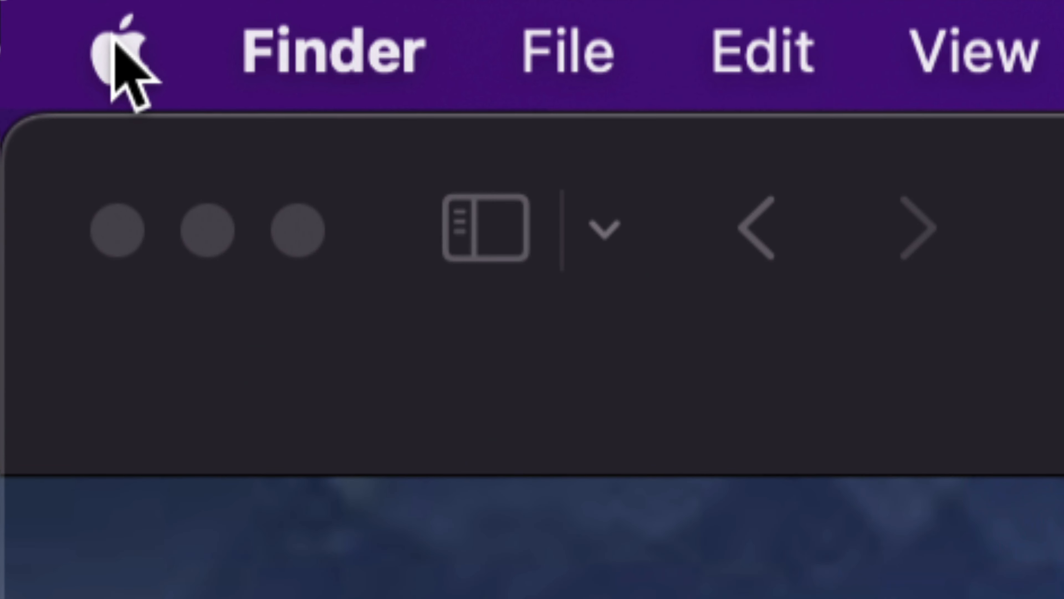
pyautogui.click(113, 40)
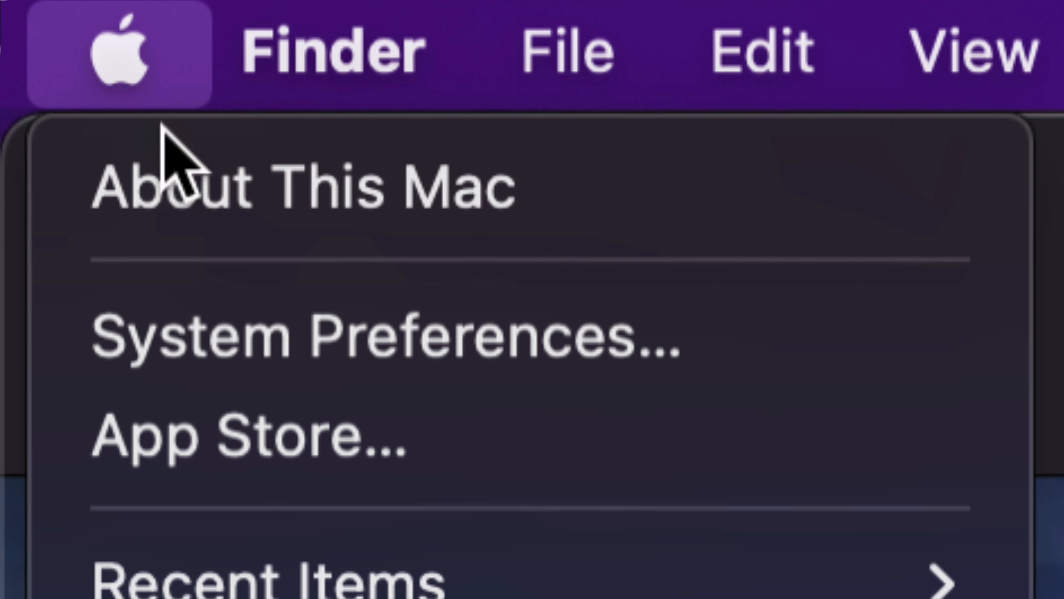
pyautogui.click(421, 340)
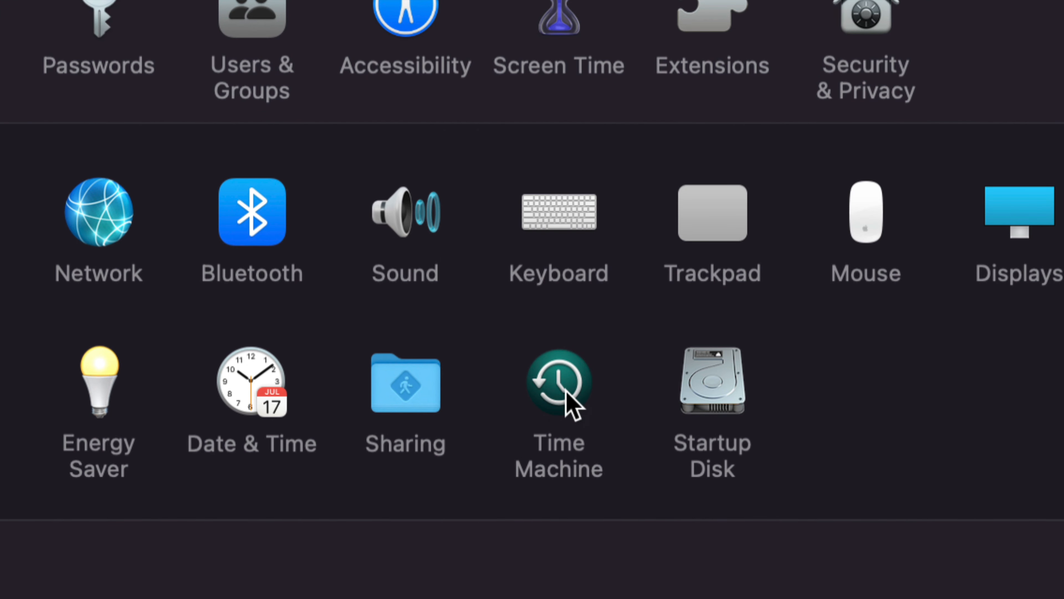
pyautogui.click(566, 393)
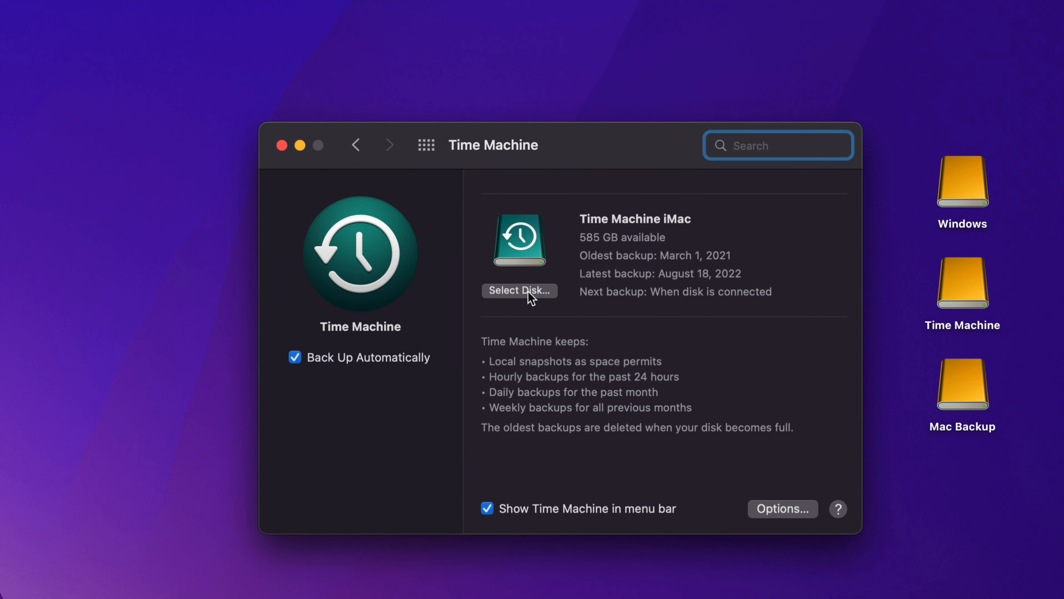
# Step: Choose the 10 TB Time Machine volume as a backup disk and use both it and Time Machine iMac for backups
pyautogui.click(512, 294)
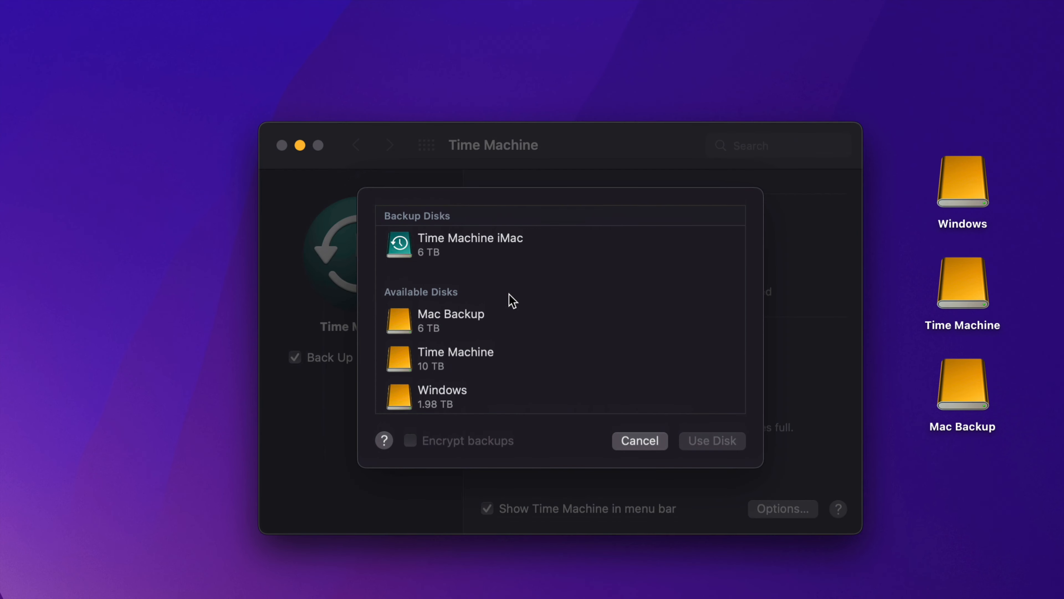
pyautogui.scroll(-3, 484, 333)
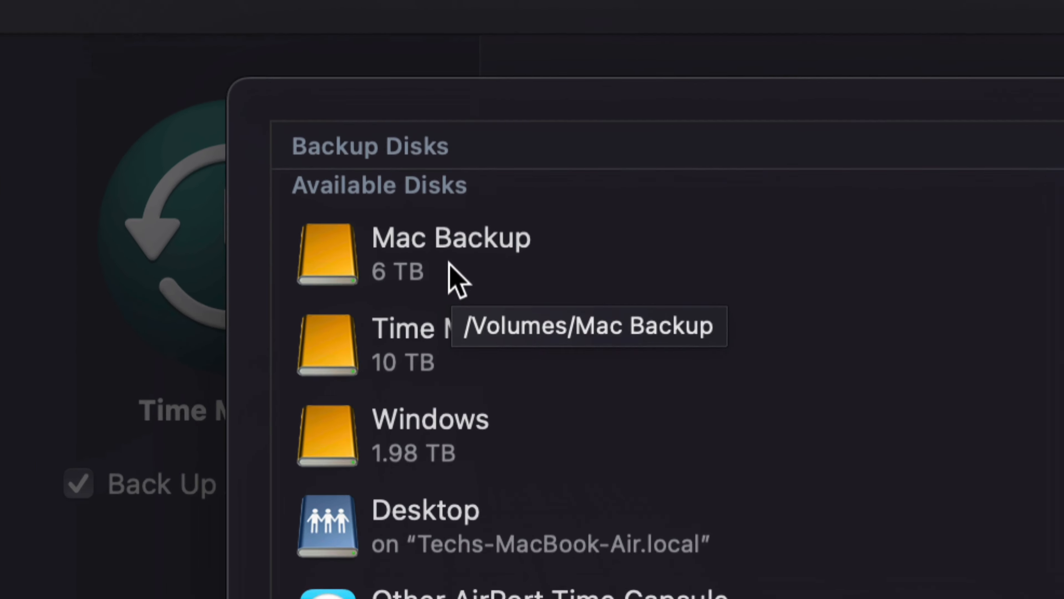
pyautogui.click(473, 343)
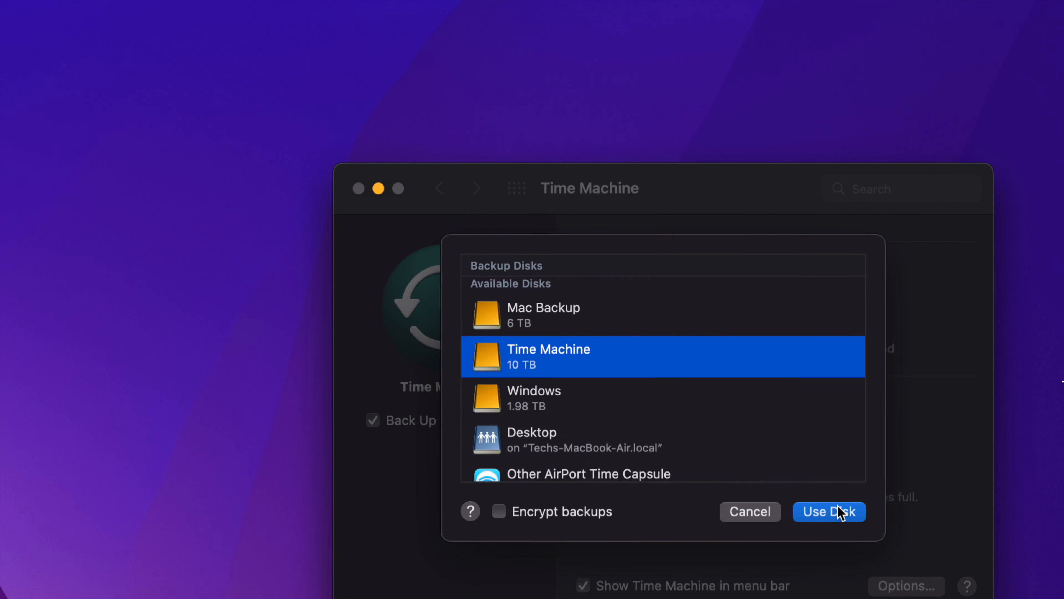
pyautogui.click(839, 512)
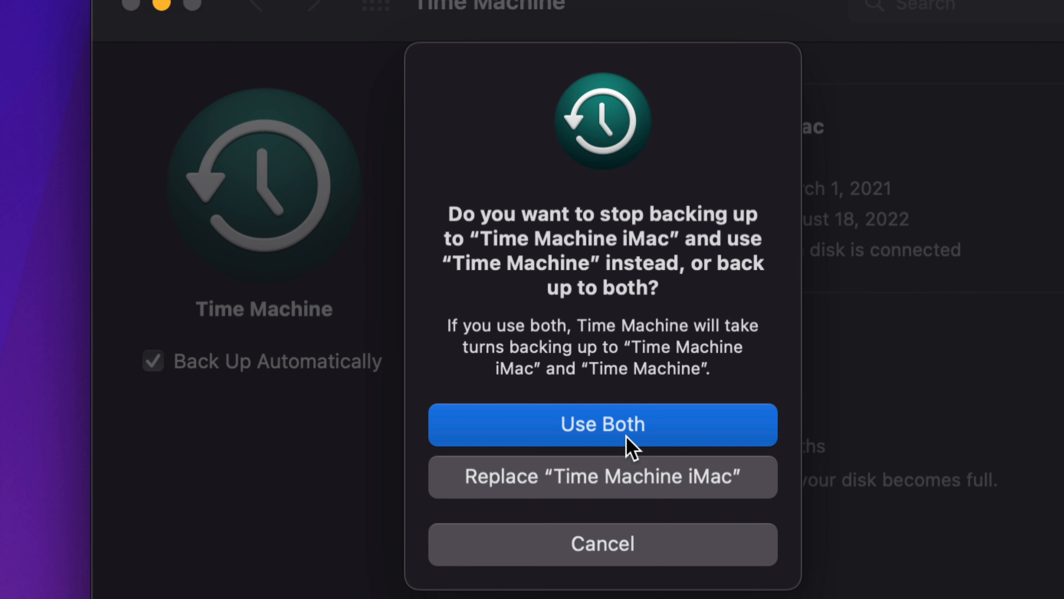
pyautogui.click(562, 433)
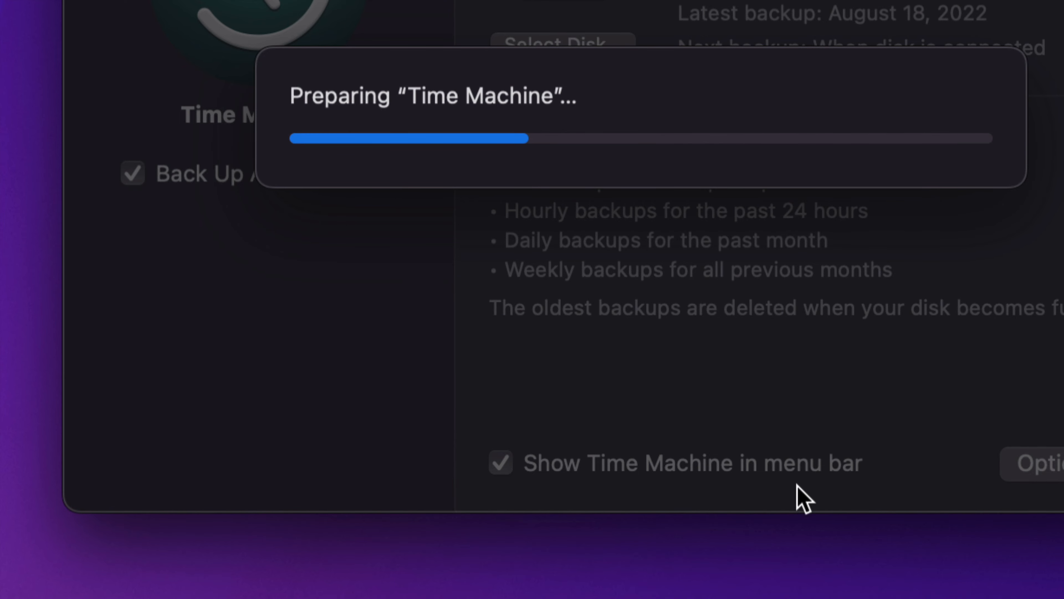
# Step: Turn off automatic backups and bring the Time Machine settings window and the Time Machine drive icon side by side
pyautogui.click(16, 198)
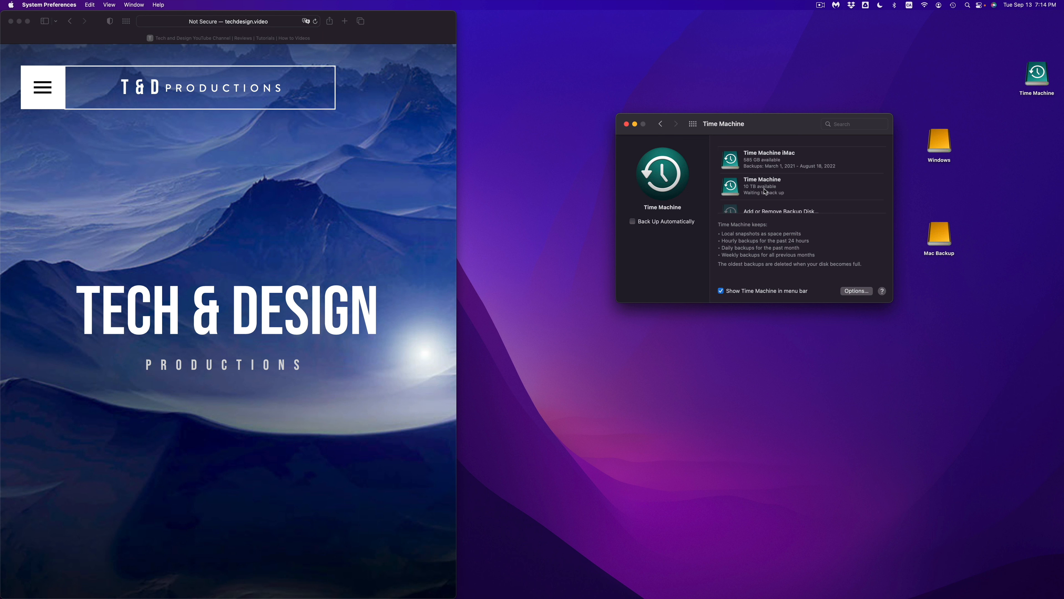
pyautogui.moveTo(760, 131); pyautogui.dragTo(647, 138)
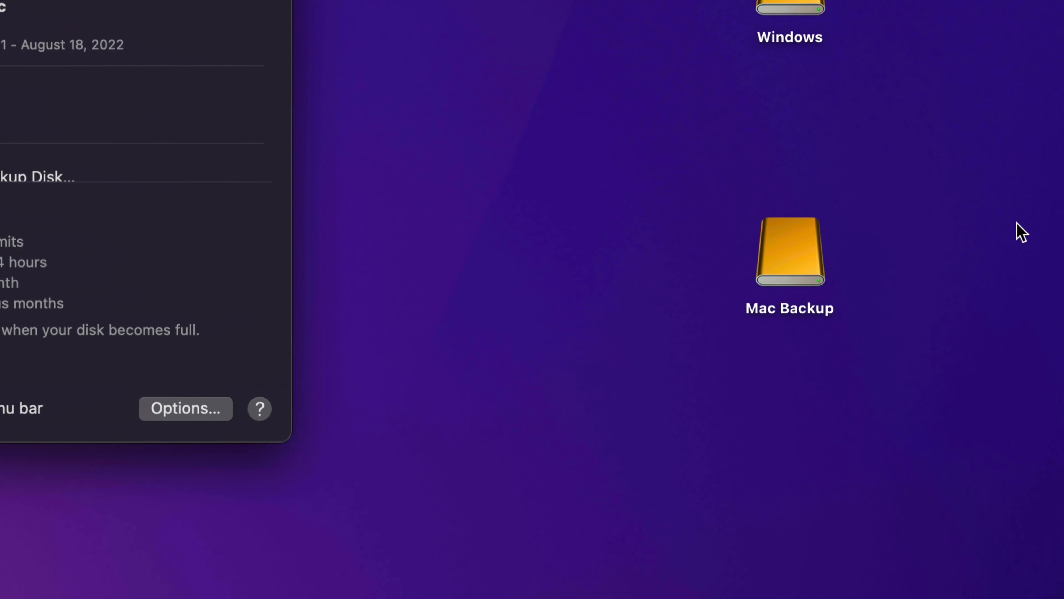
pyautogui.click(804, 279)
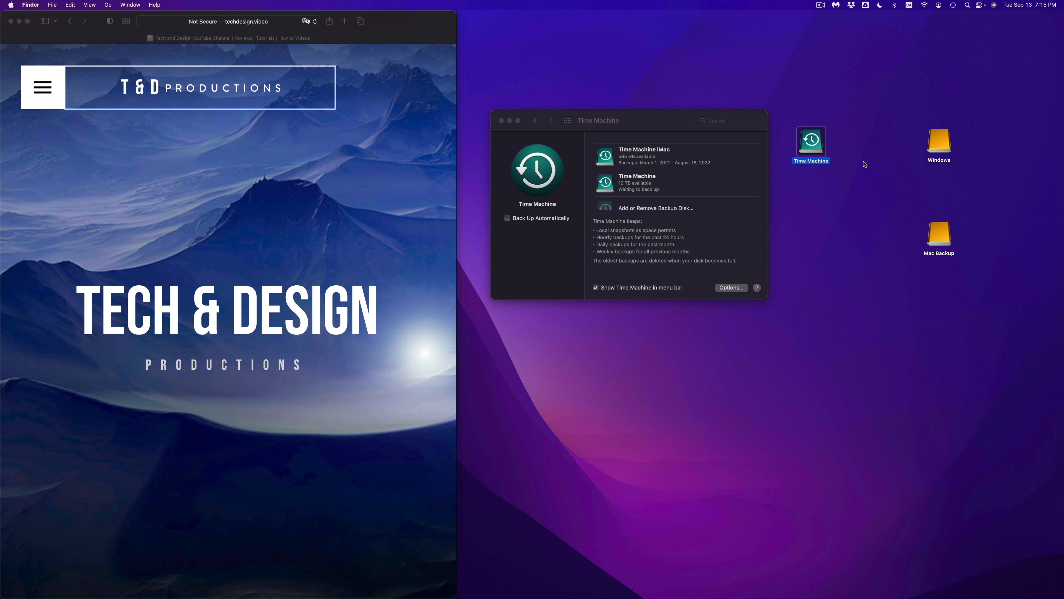
pyautogui.moveTo(705, 597)
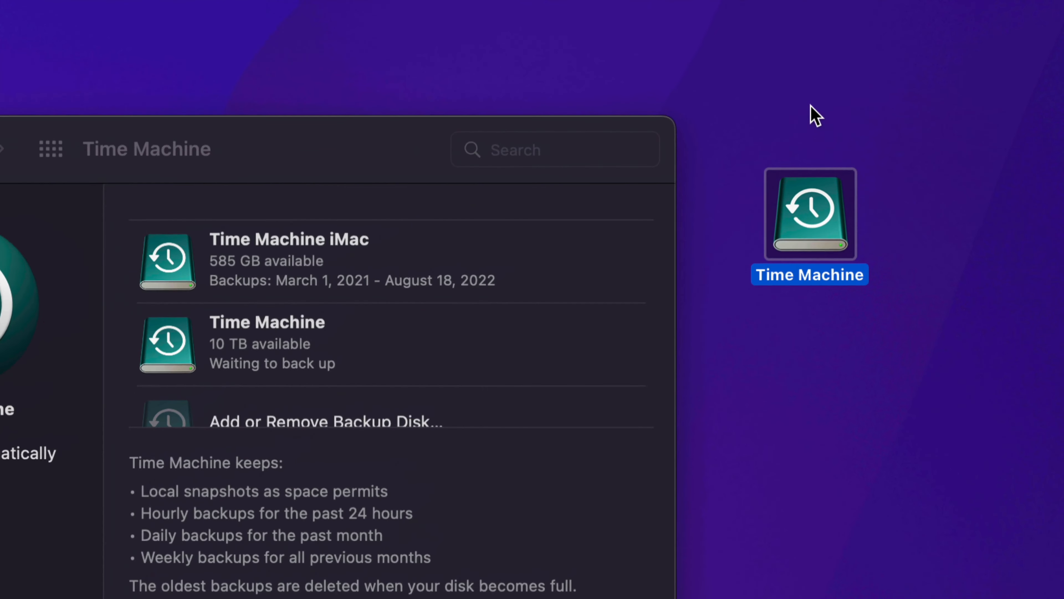
# Step: Reposition the Mac Backup and Time Machine drive icons on the desktop, leaving them deselected
pyautogui.click(955, 218)
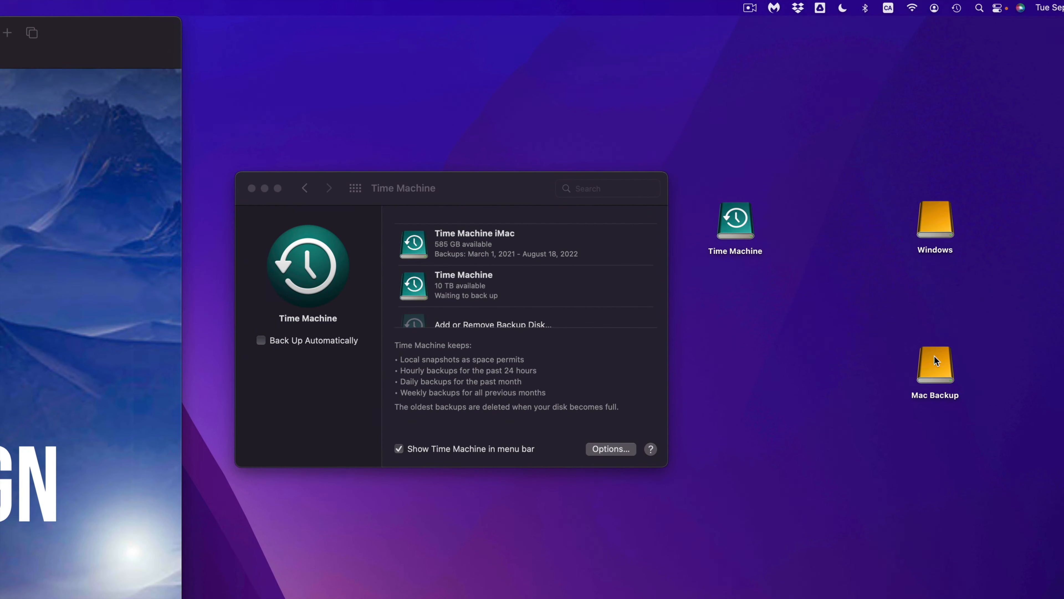
pyautogui.click(943, 368)
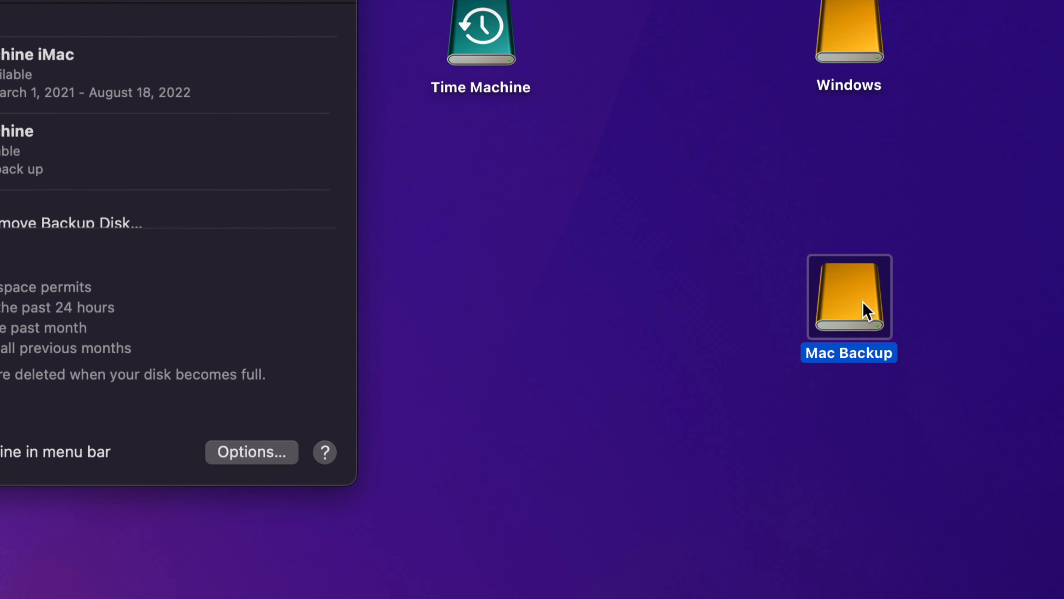
pyautogui.moveTo(866, 313); pyautogui.dragTo(769, 311)
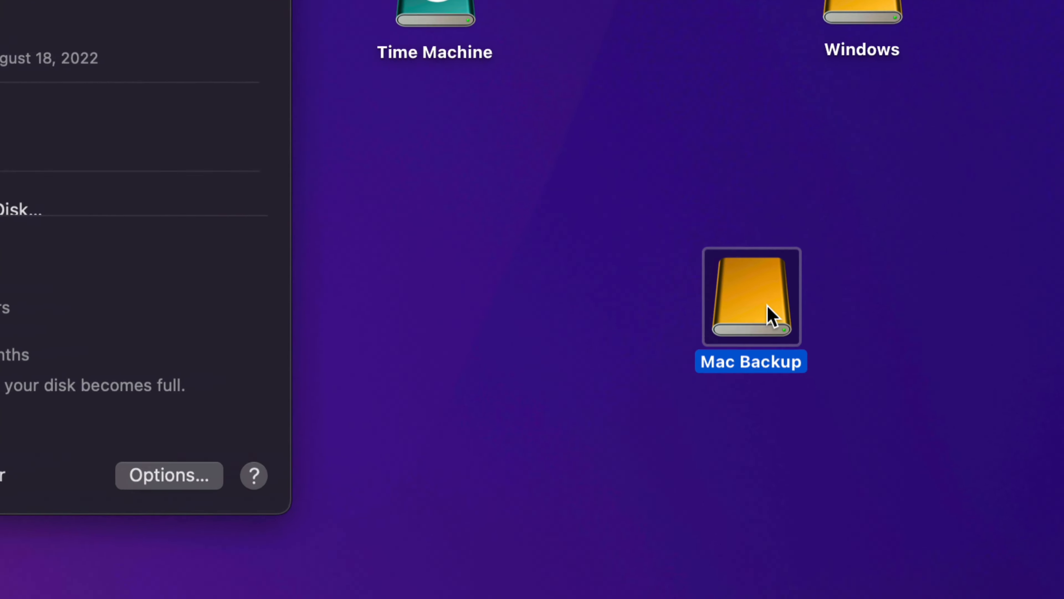
pyautogui.click(790, 316)
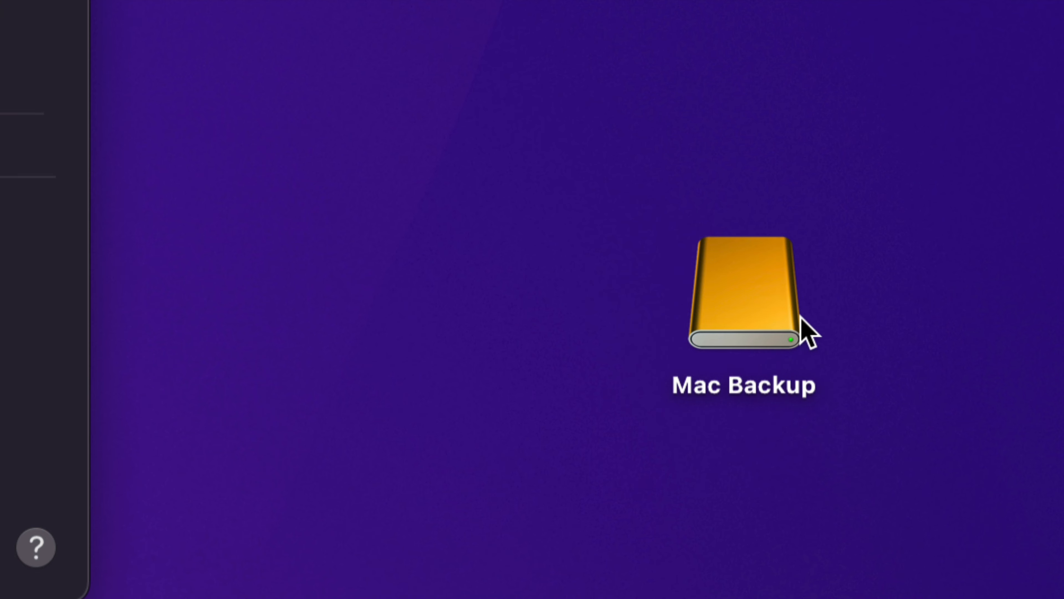
pyautogui.click(631, 142)
pyautogui.click(593, 94)
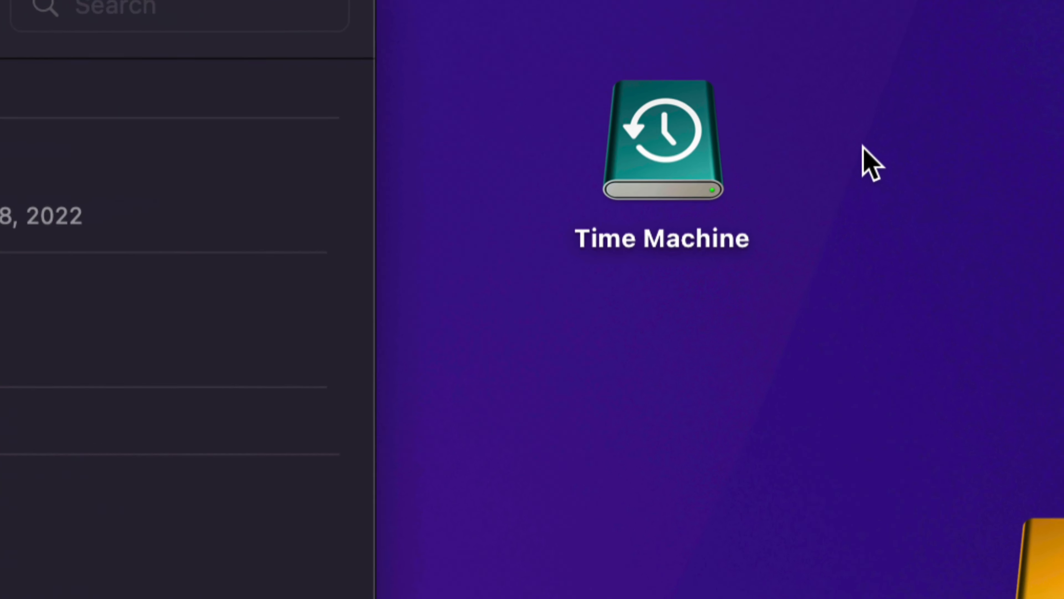
pyautogui.click(691, 145)
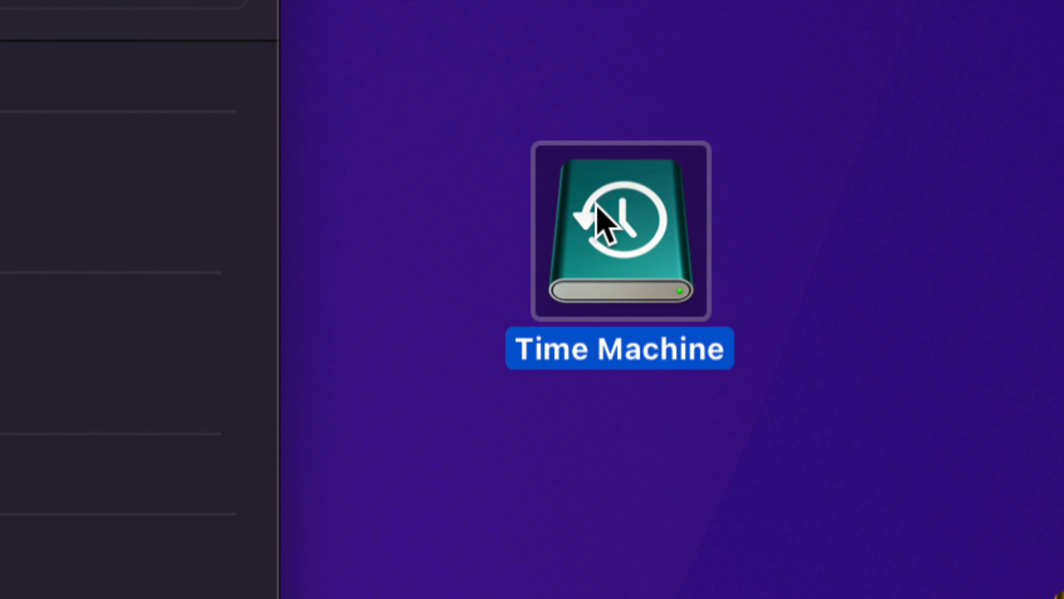
pyautogui.click(779, 258)
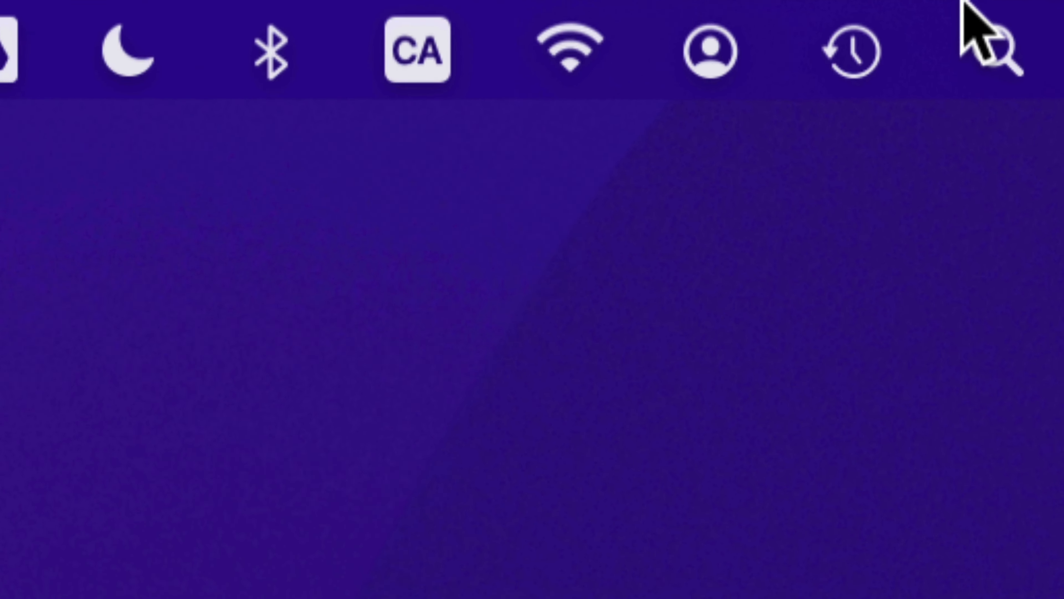
# Step: Start a manual Time Machine backup with Back Up Now
pyautogui.click(852, 54)
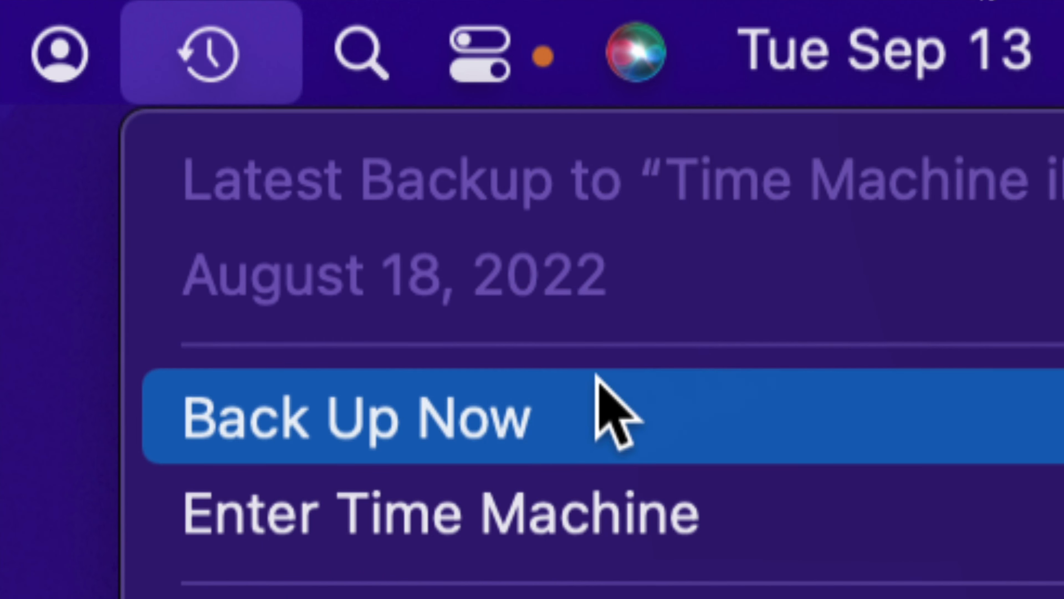
pyautogui.click(366, 414)
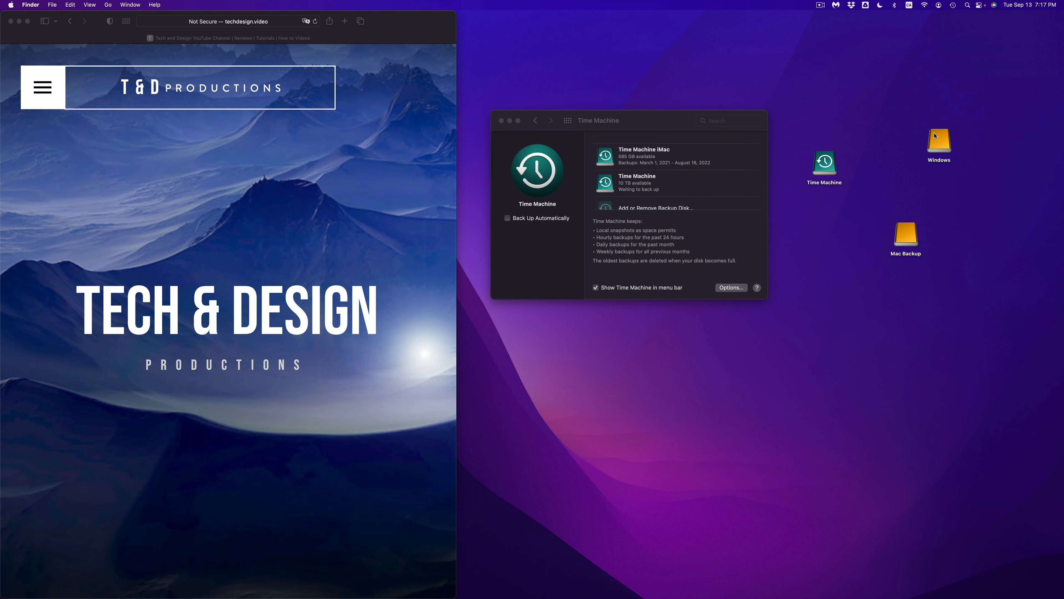